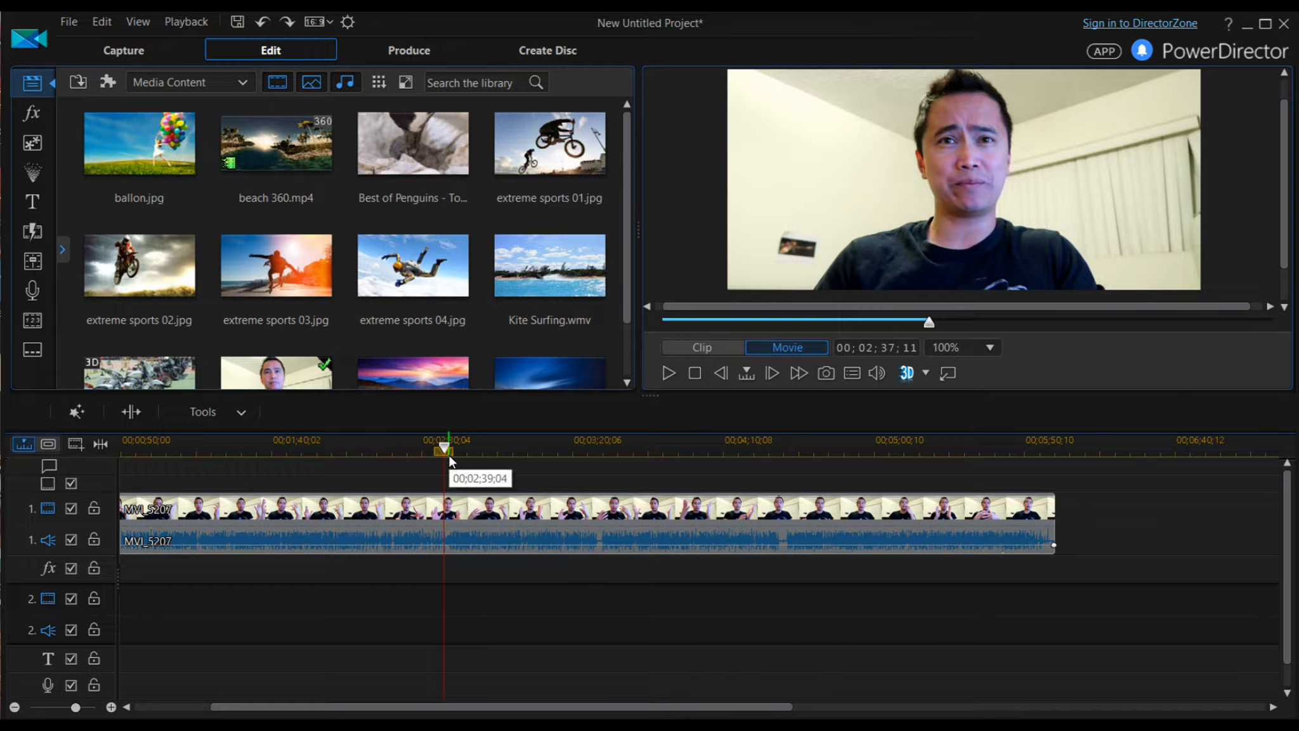
Step: Play the talking clip from 00;02;34;14 and magnify the timeline around the pause near 00;02;37 to find the cutaway point
drag(445, 448, 436, 450)
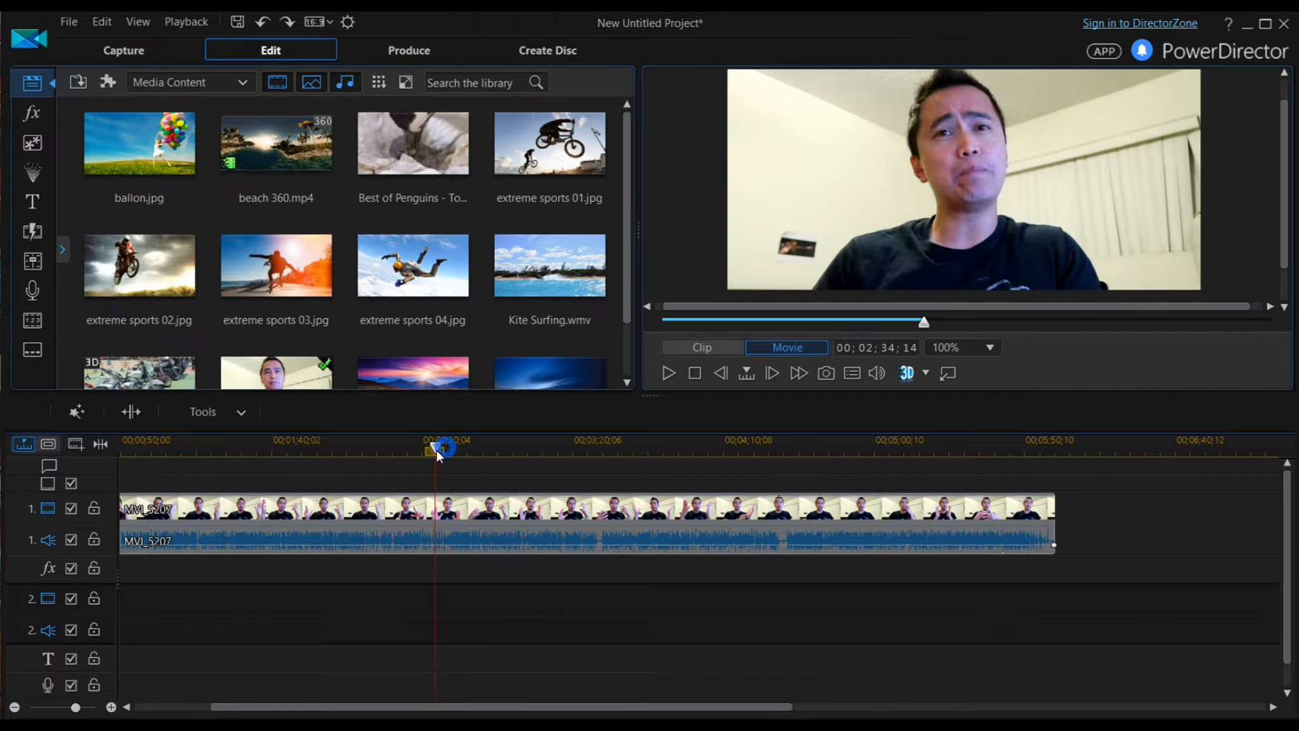
click(664, 378)
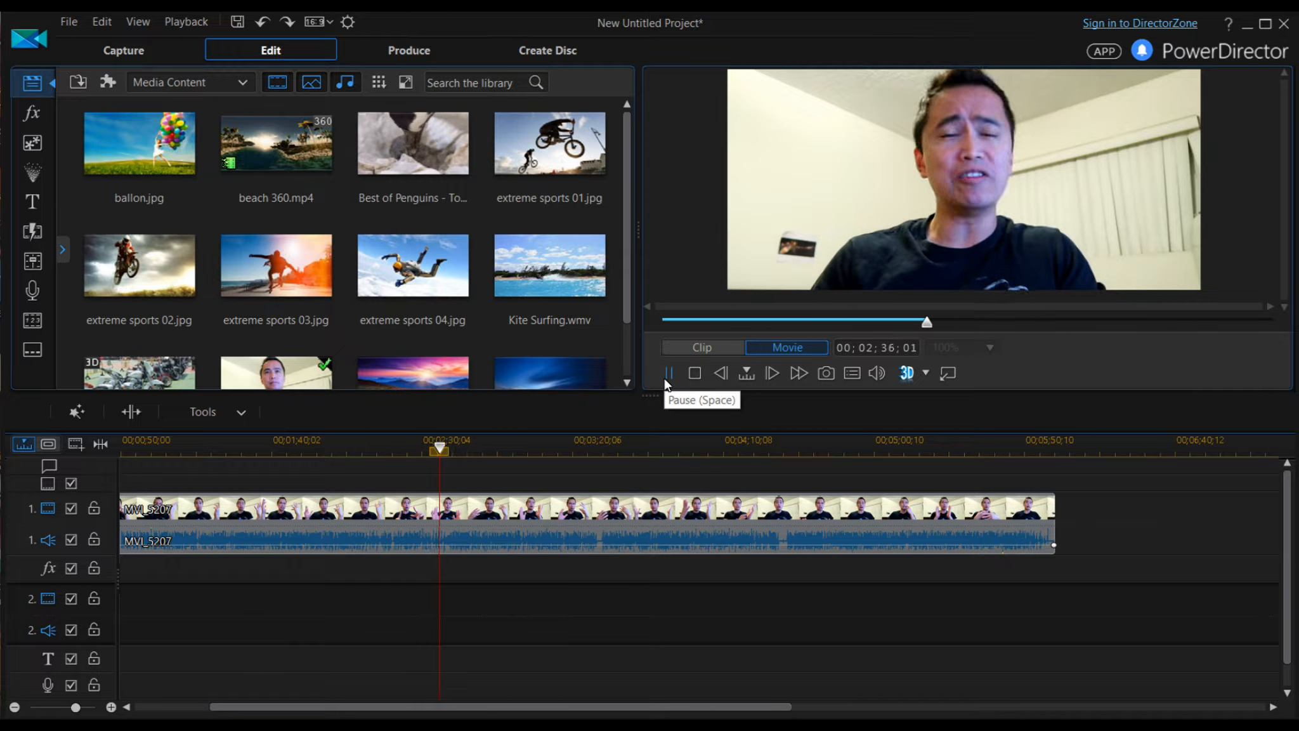
click(668, 376)
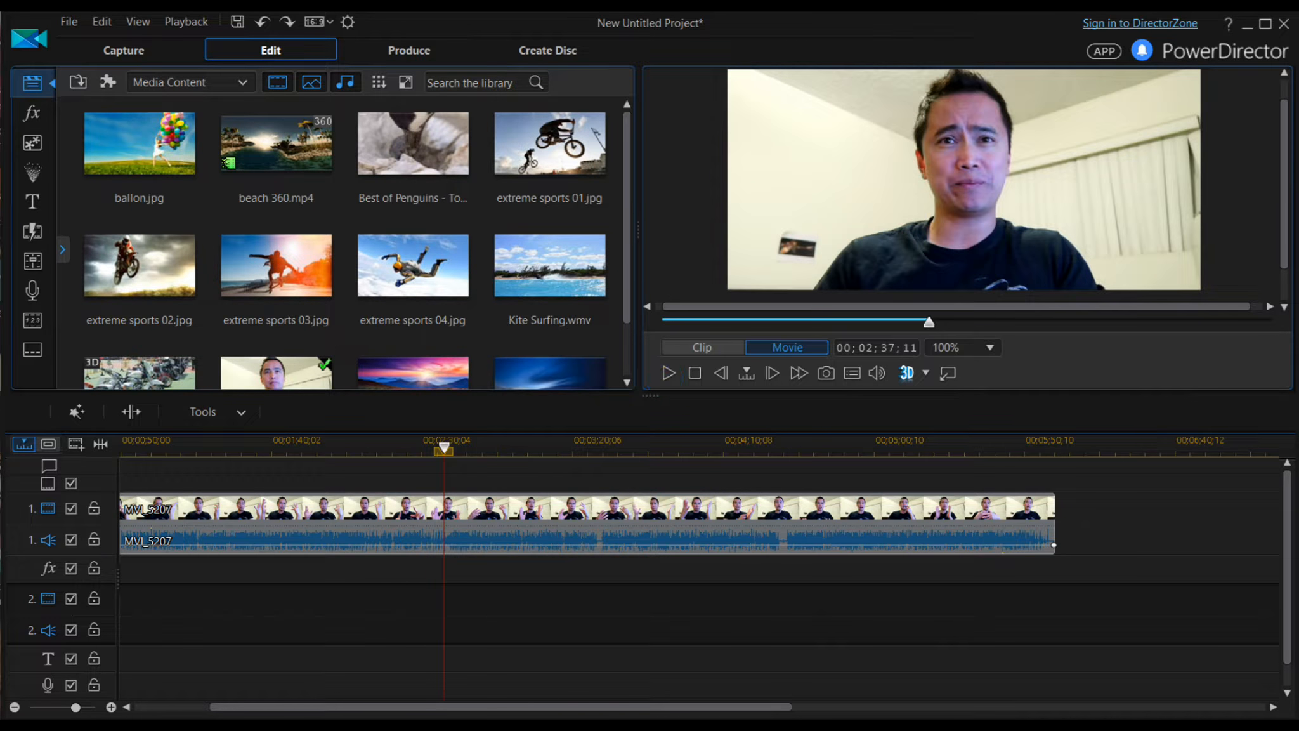
click(111, 706)
click(111, 707)
drag(526, 704, 530, 704)
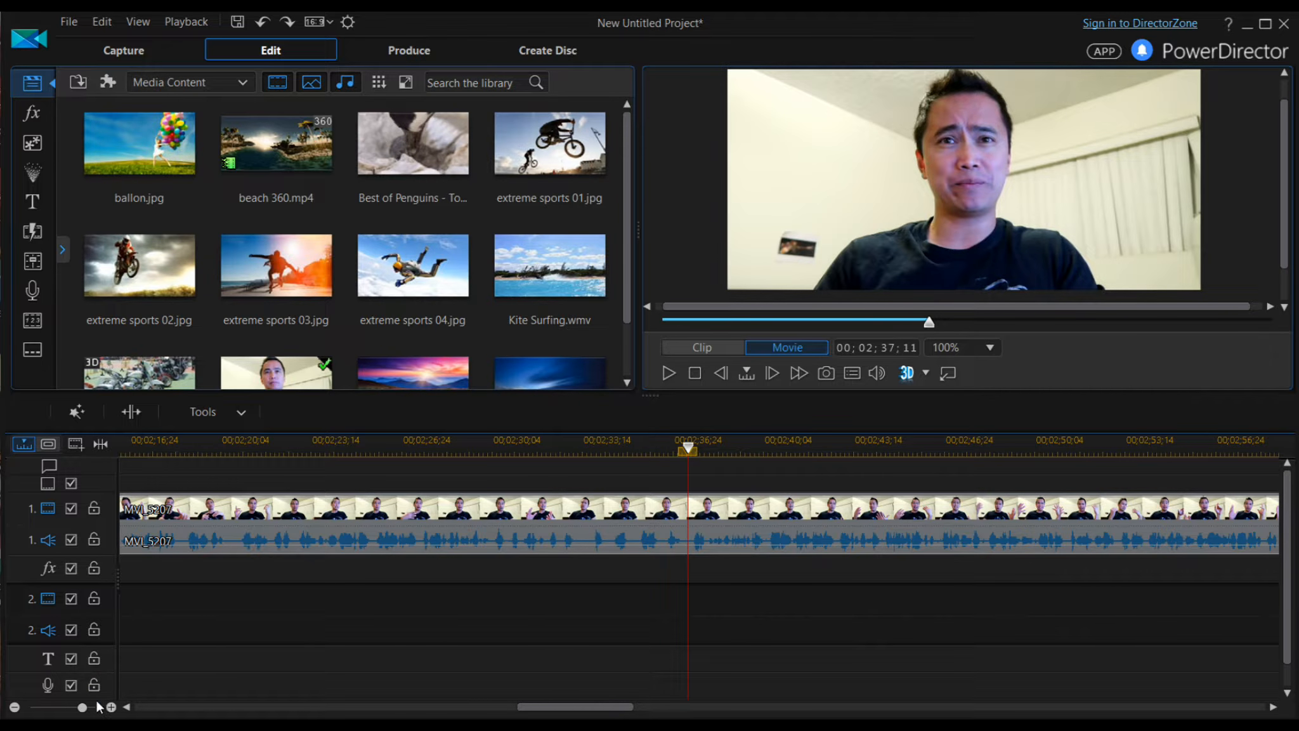
click(14, 707)
click(111, 707)
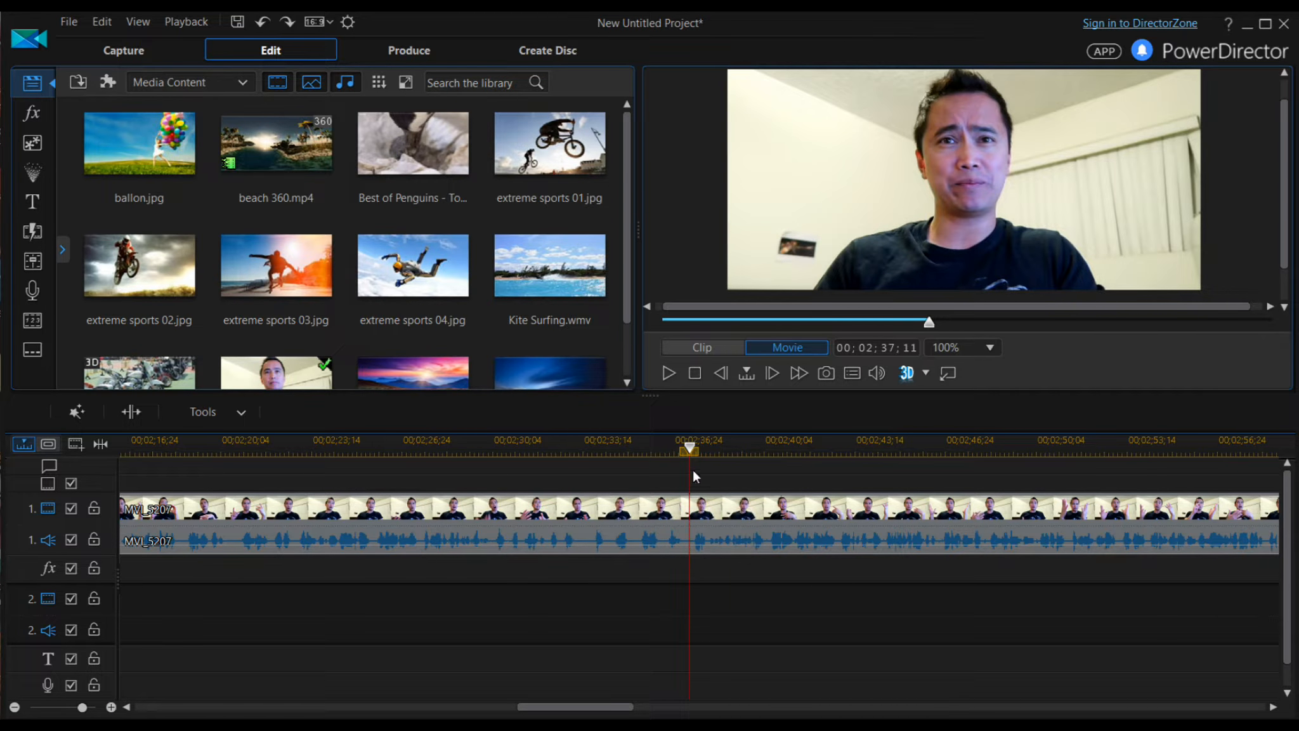
Step: Replay the pause and place the Best of Penguins video on track 2, starting at 00;02;37;15
drag(688, 449, 600, 452)
click(667, 378)
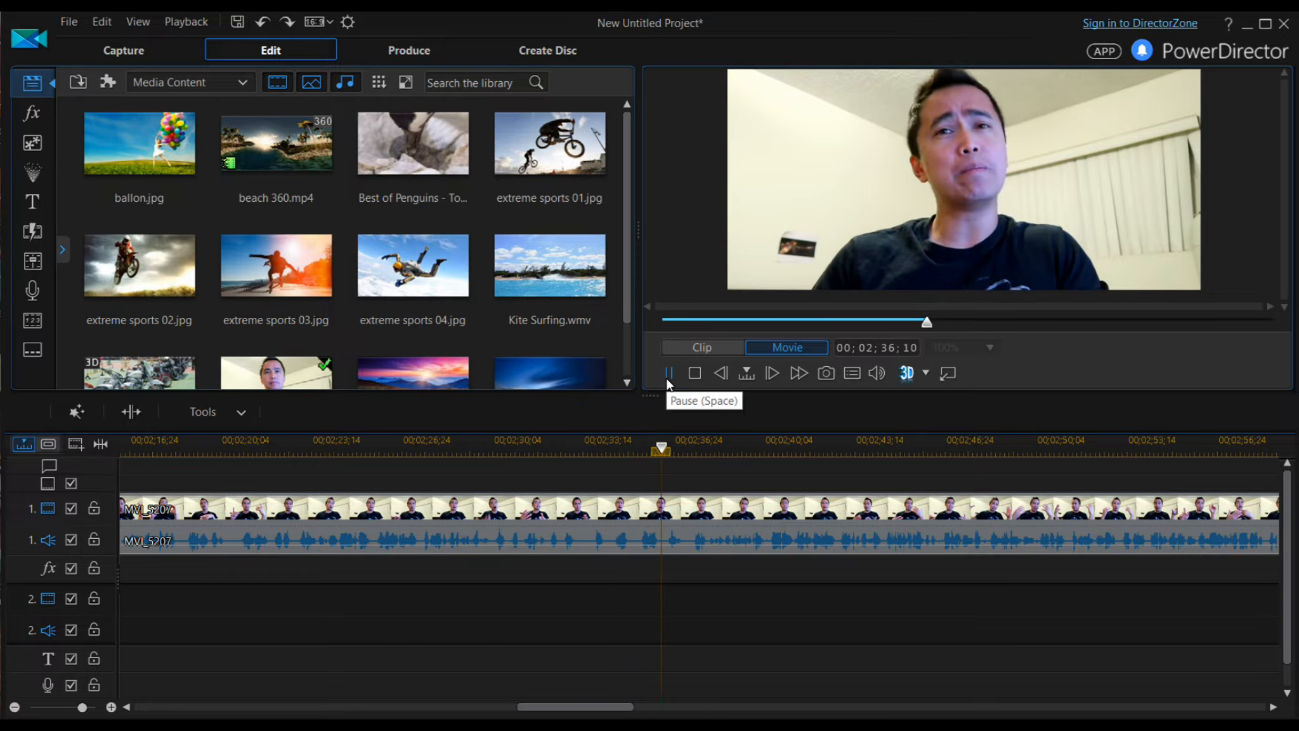
click(667, 379)
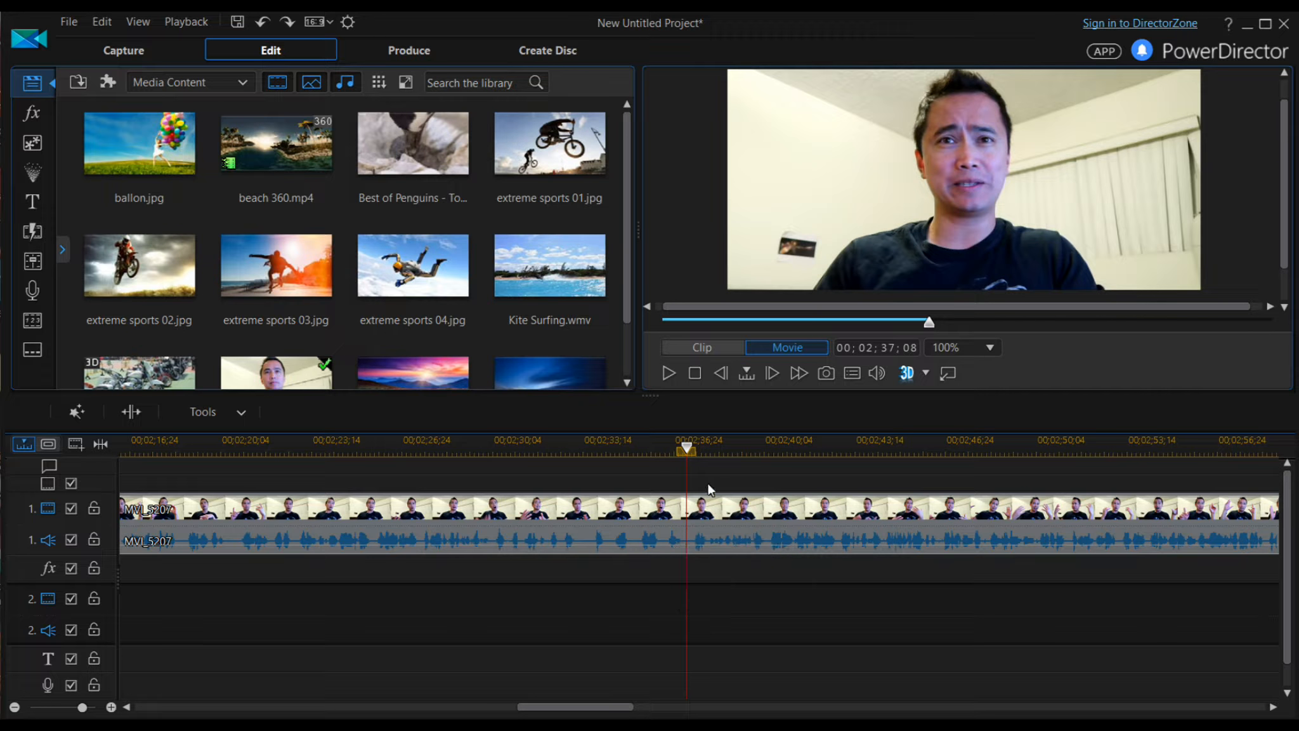
drag(687, 450, 692, 444)
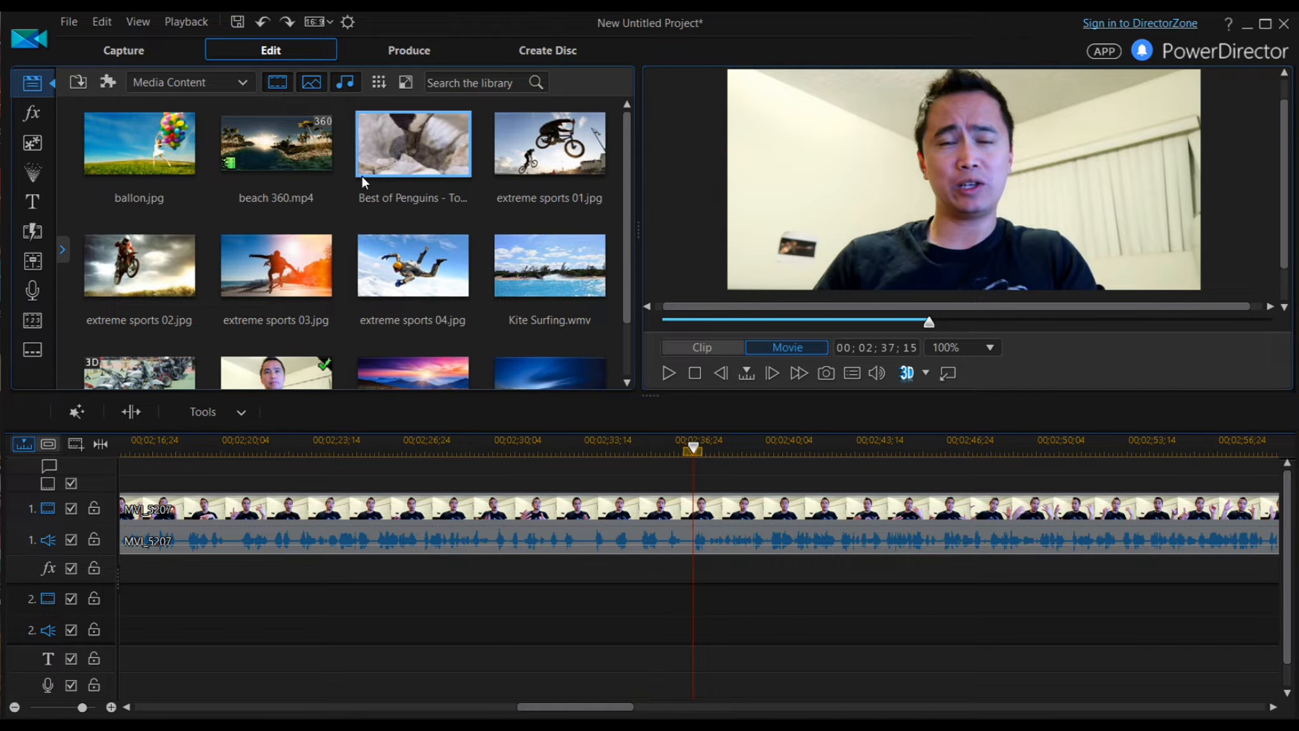
drag(409, 153, 698, 628)
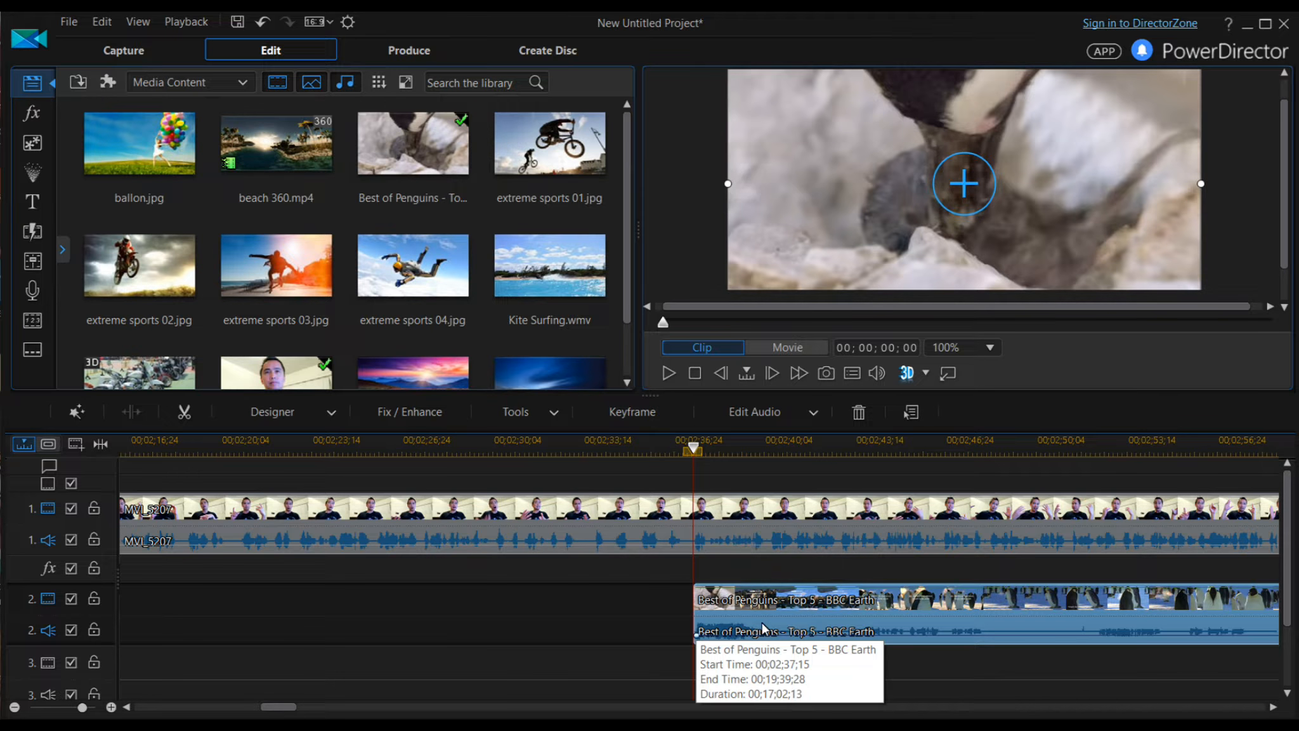
Step: Preview the penguin overlay, mute that clip, and replay the movie from 00;02;37;09 to check the sound
click(670, 372)
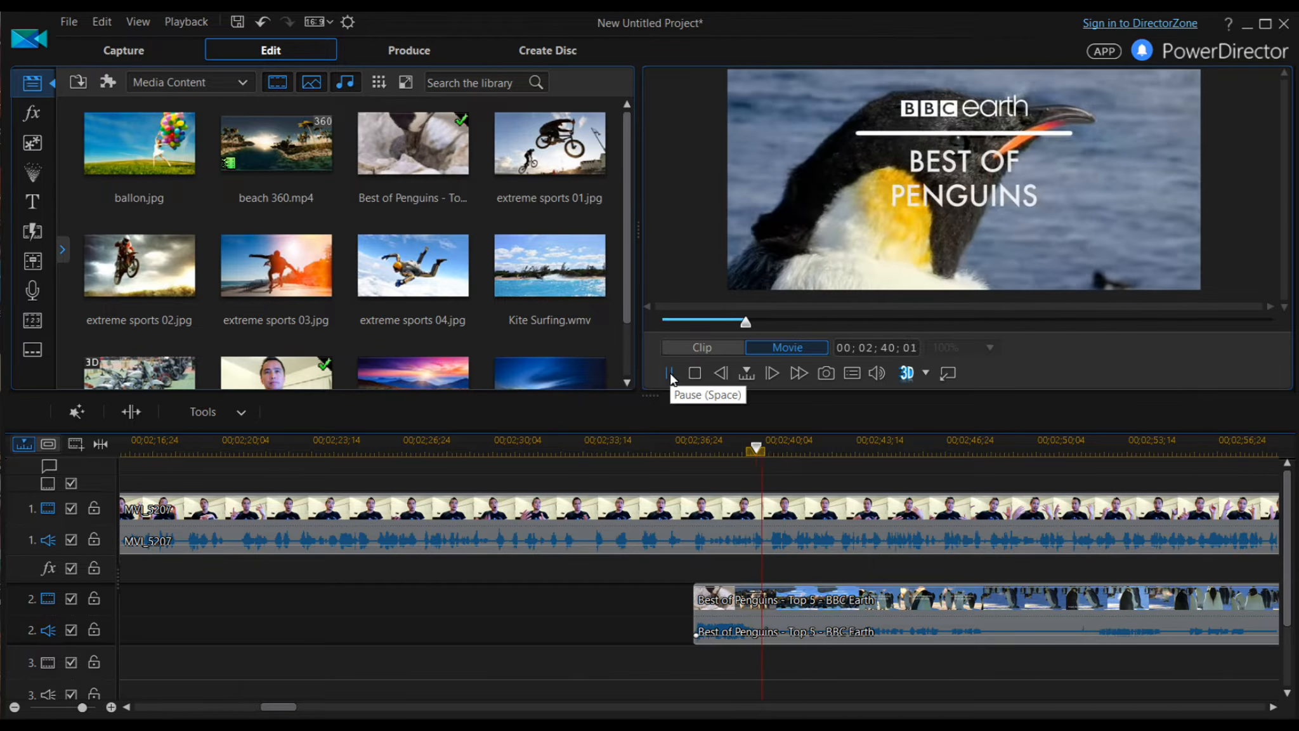
click(670, 374)
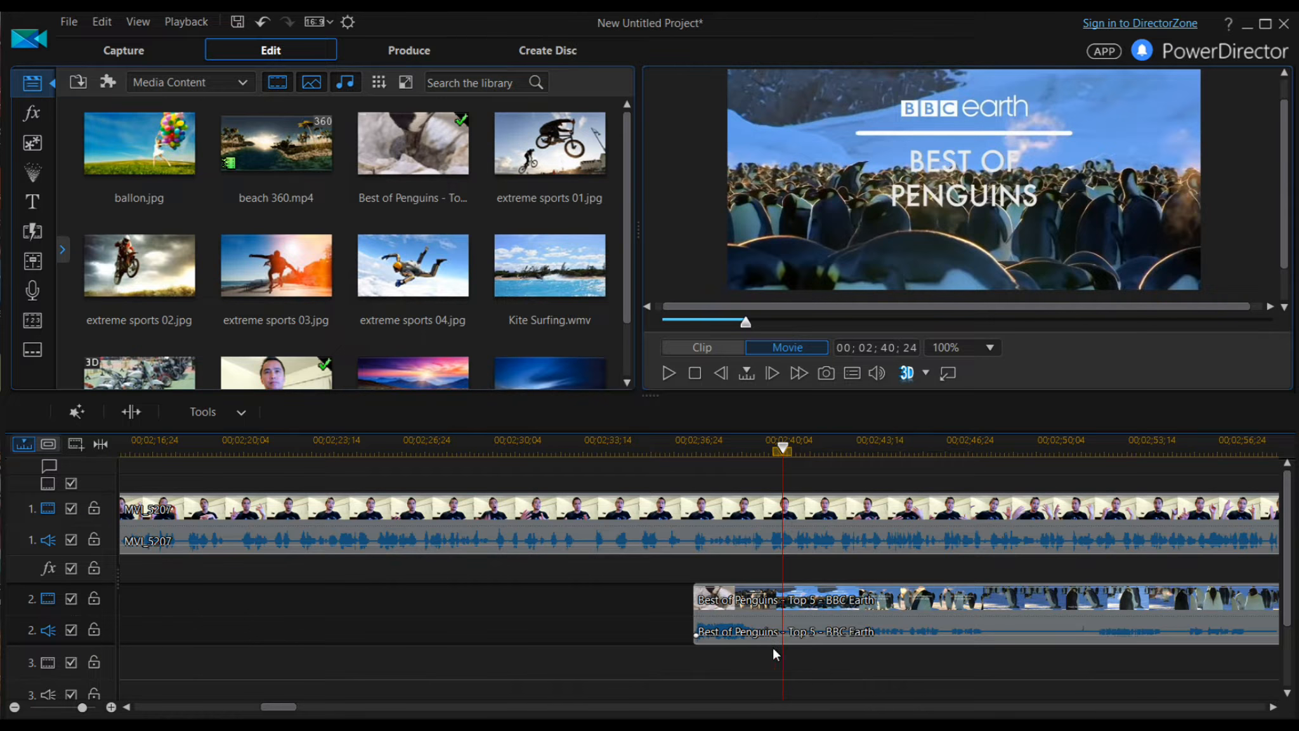
click(734, 630)
right_click(734, 630)
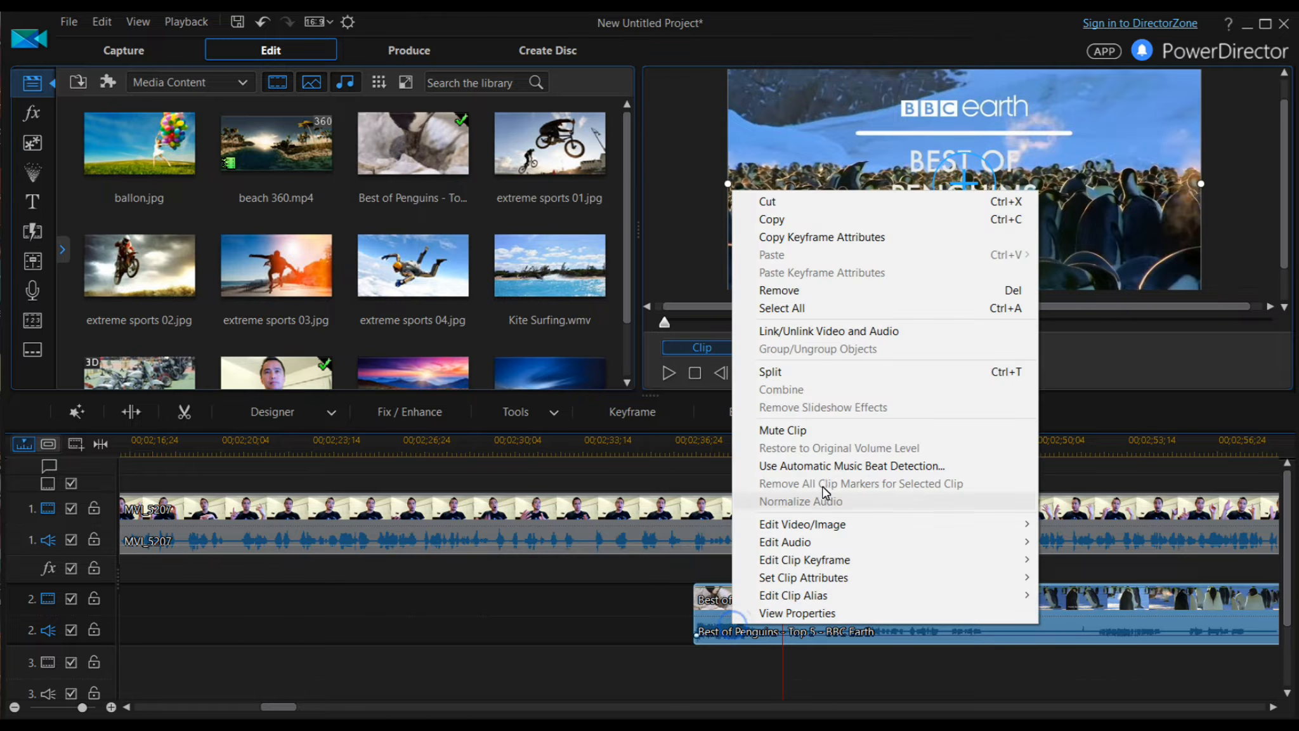
click(811, 432)
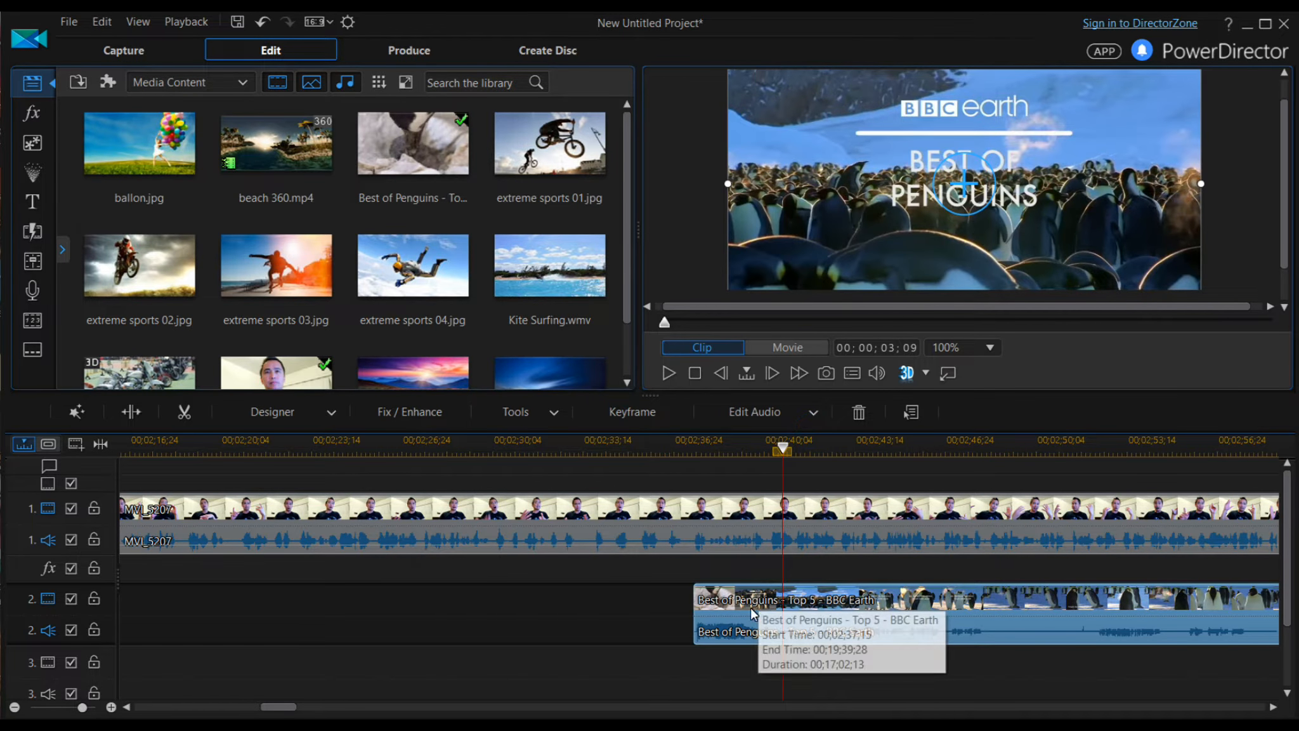
drag(784, 449, 689, 467)
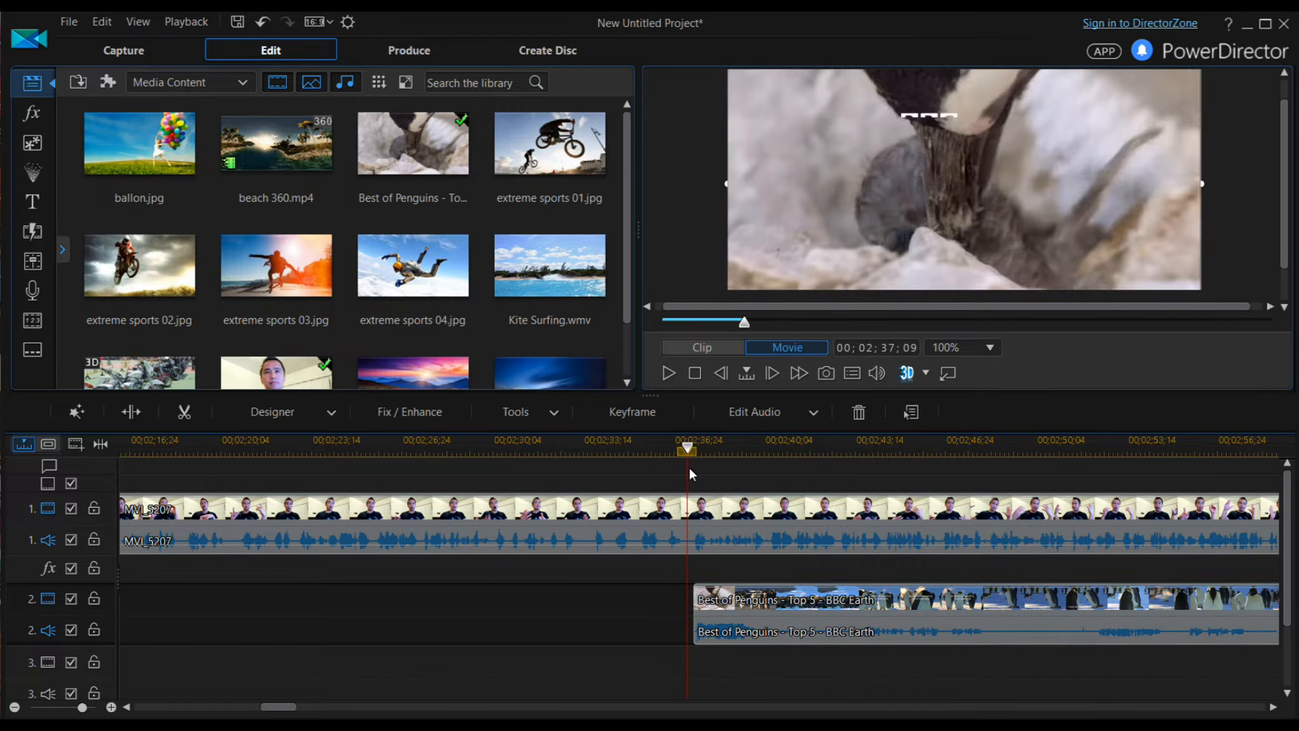
click(667, 374)
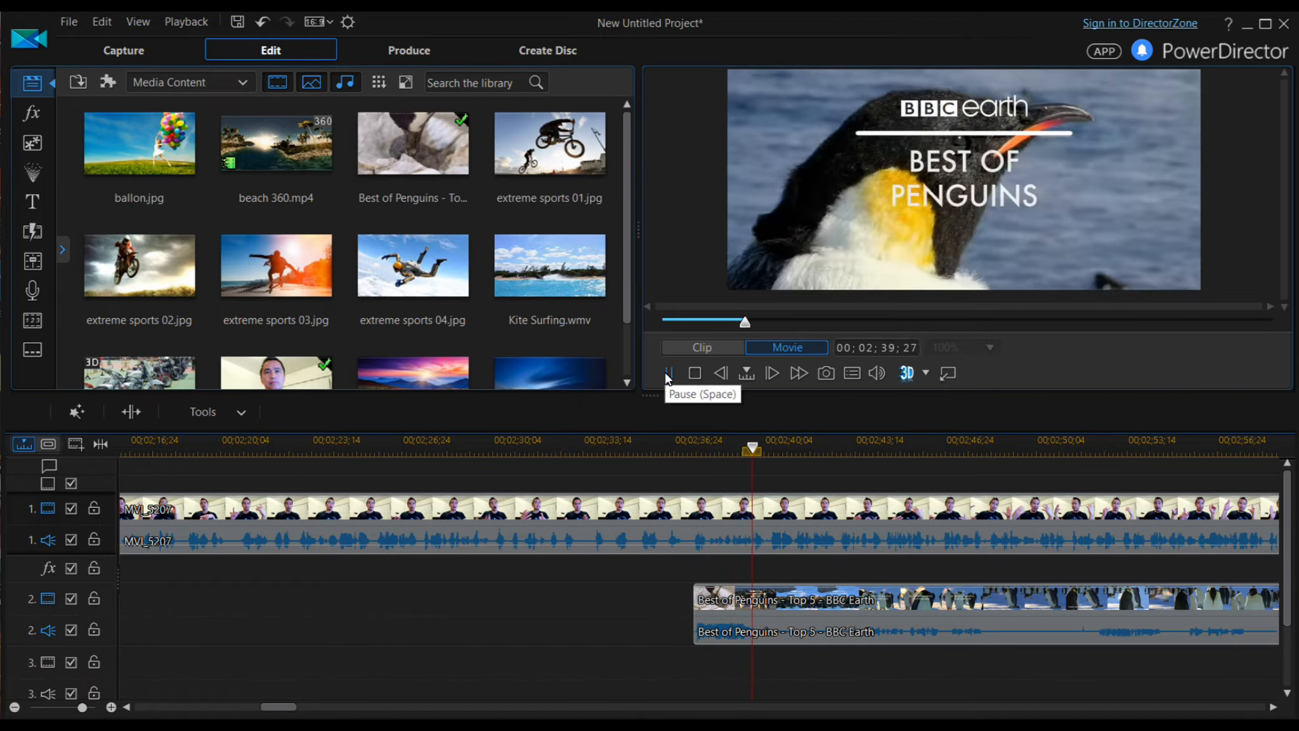
click(668, 374)
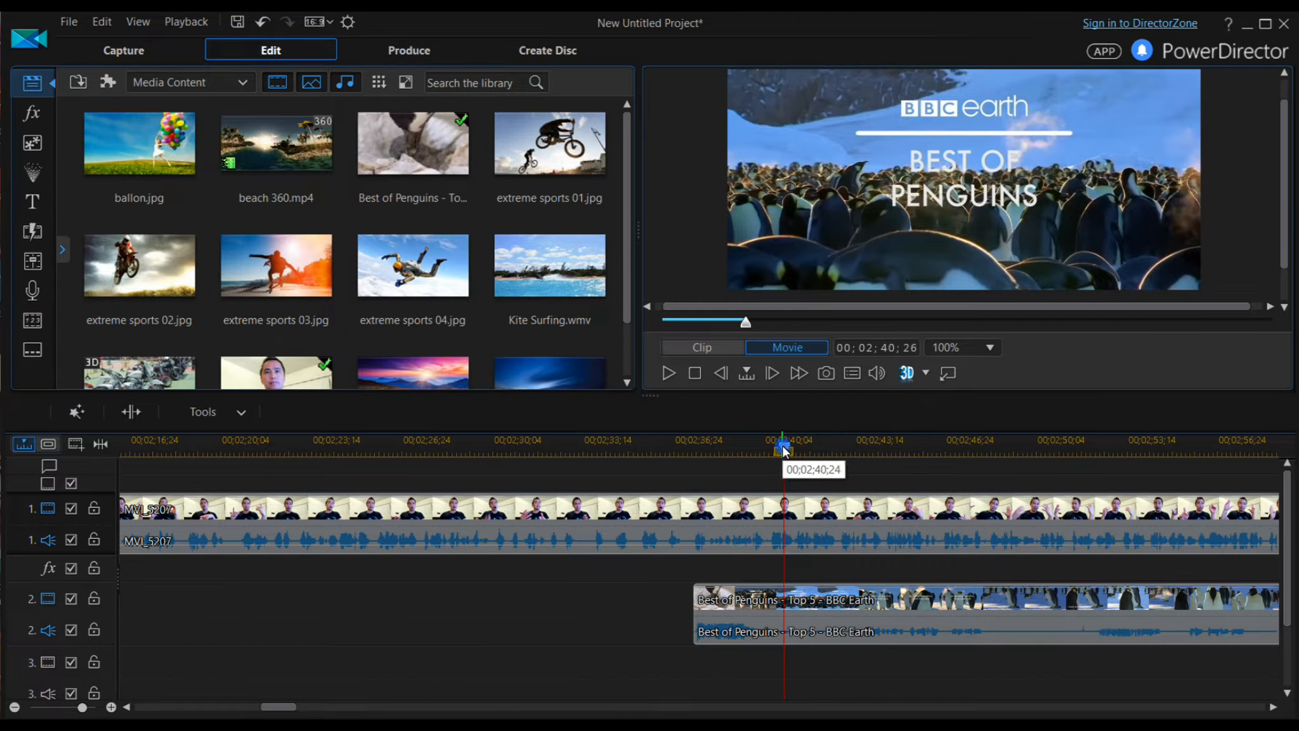
Step: Find the shot of the penguins facing each other and split the Best of Penguins clip at 00;03;08;01
drag(787, 449, 817, 449)
drag(841, 448, 1197, 511)
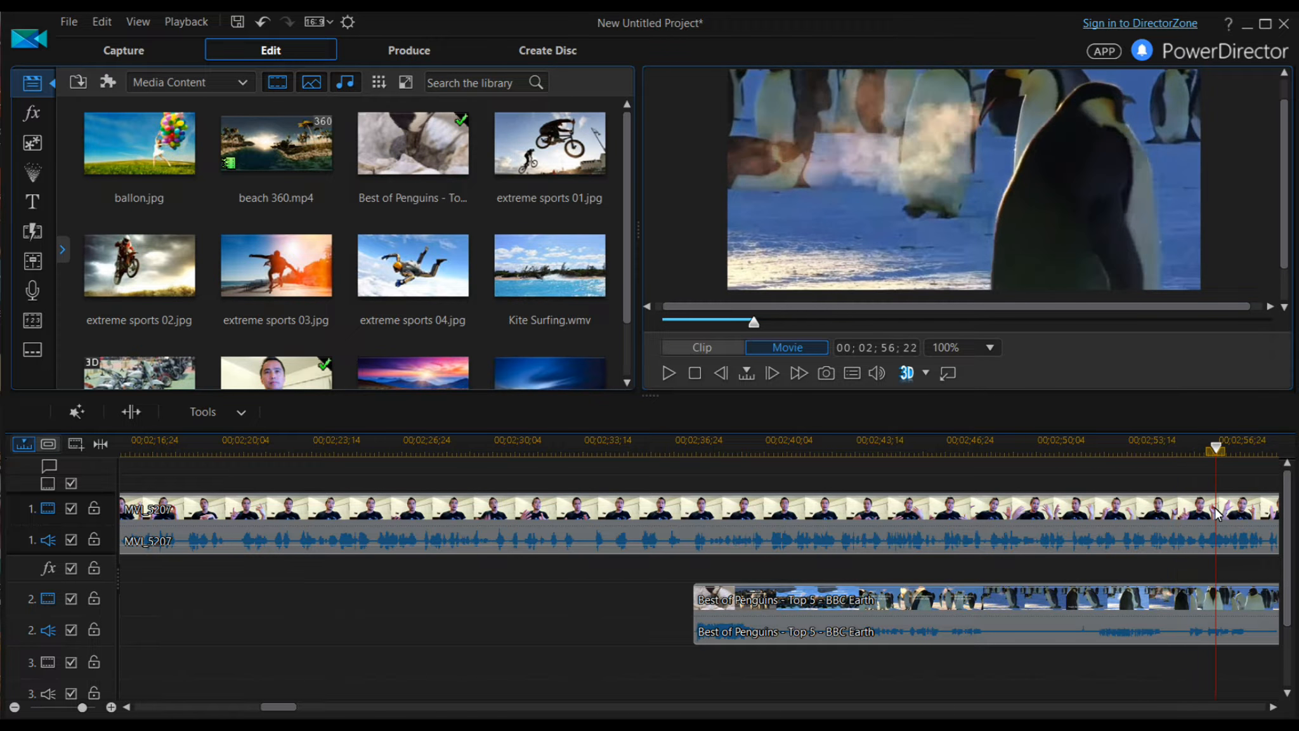
click(15, 708)
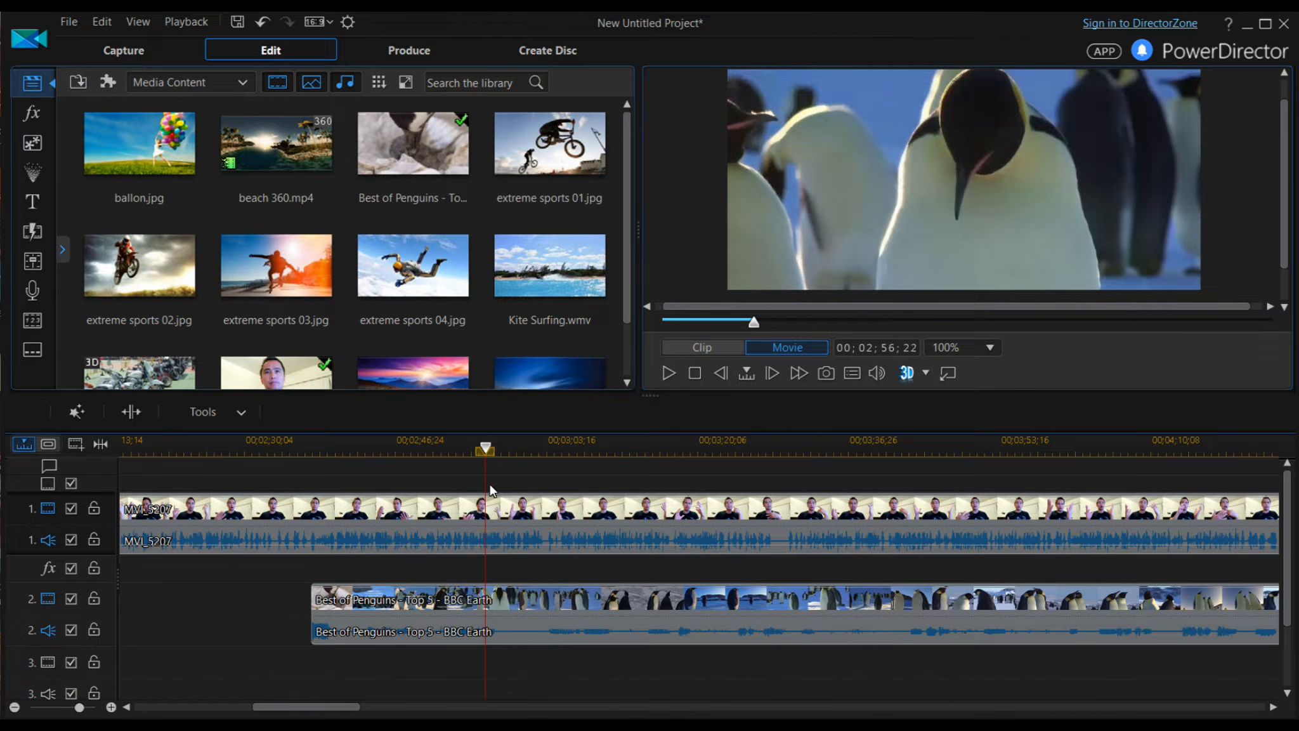
drag(484, 450, 585, 474)
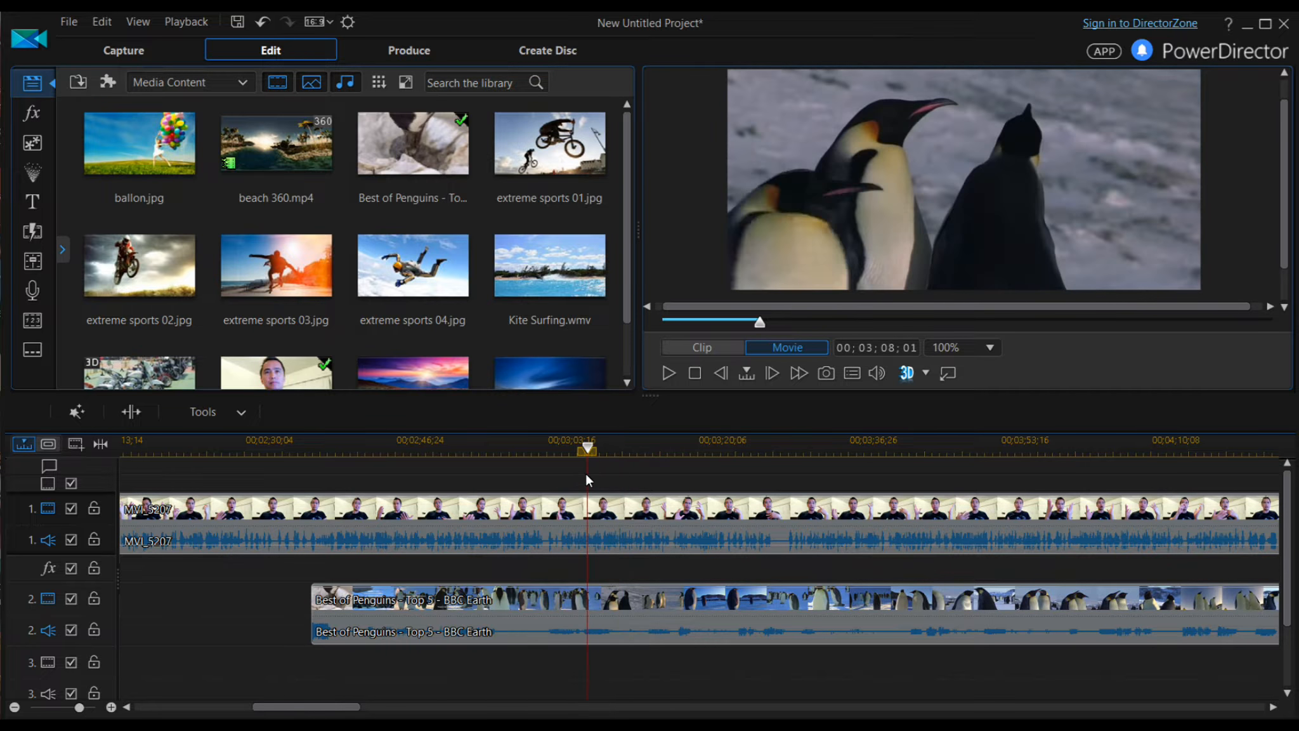
click(484, 600)
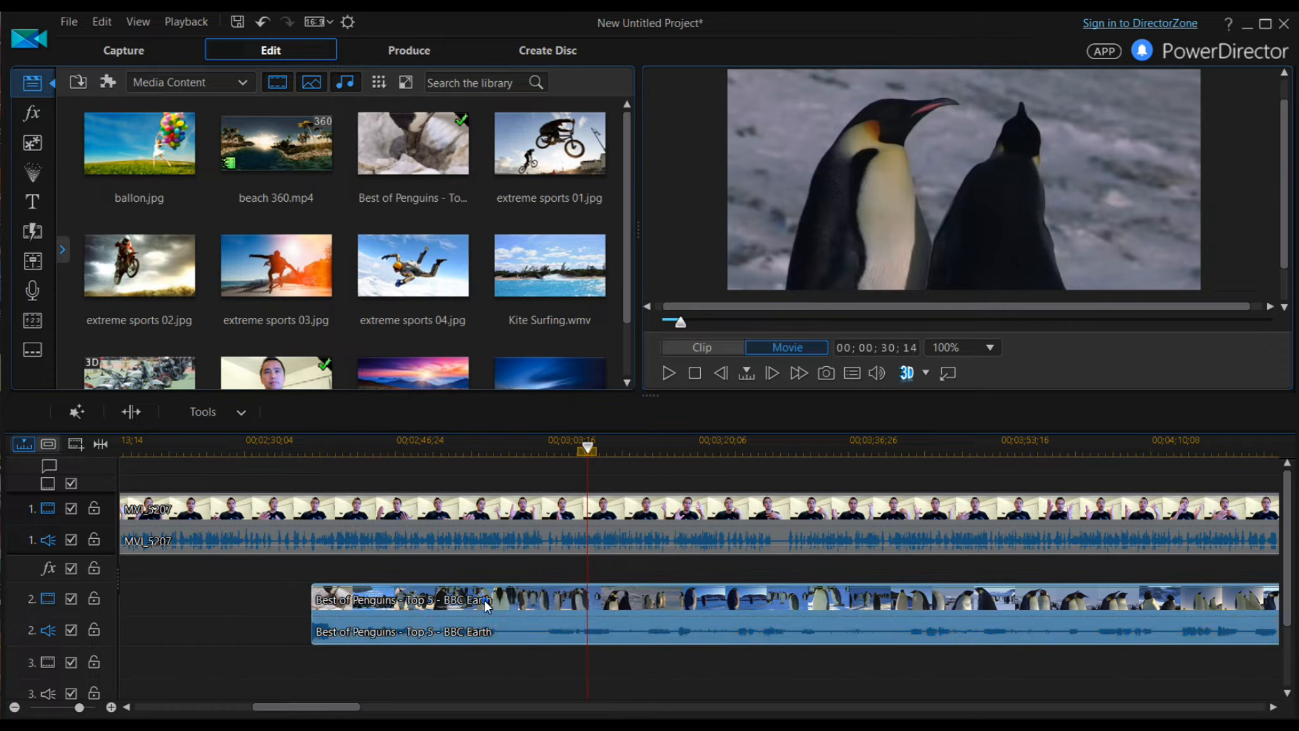
right_click(484, 601)
click(521, 348)
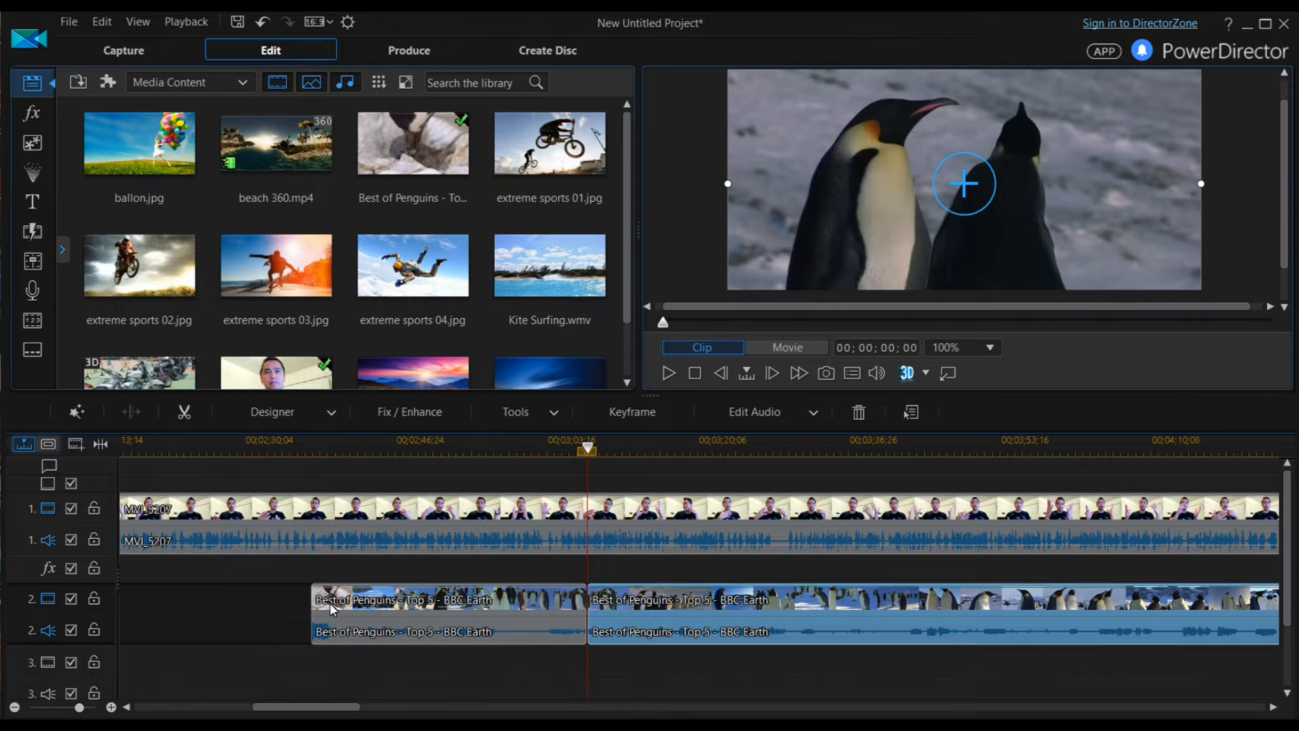
Step: Remove the first section of the split penguin clip, filling the gap and moving all clips
click(498, 621)
right_click(498, 621)
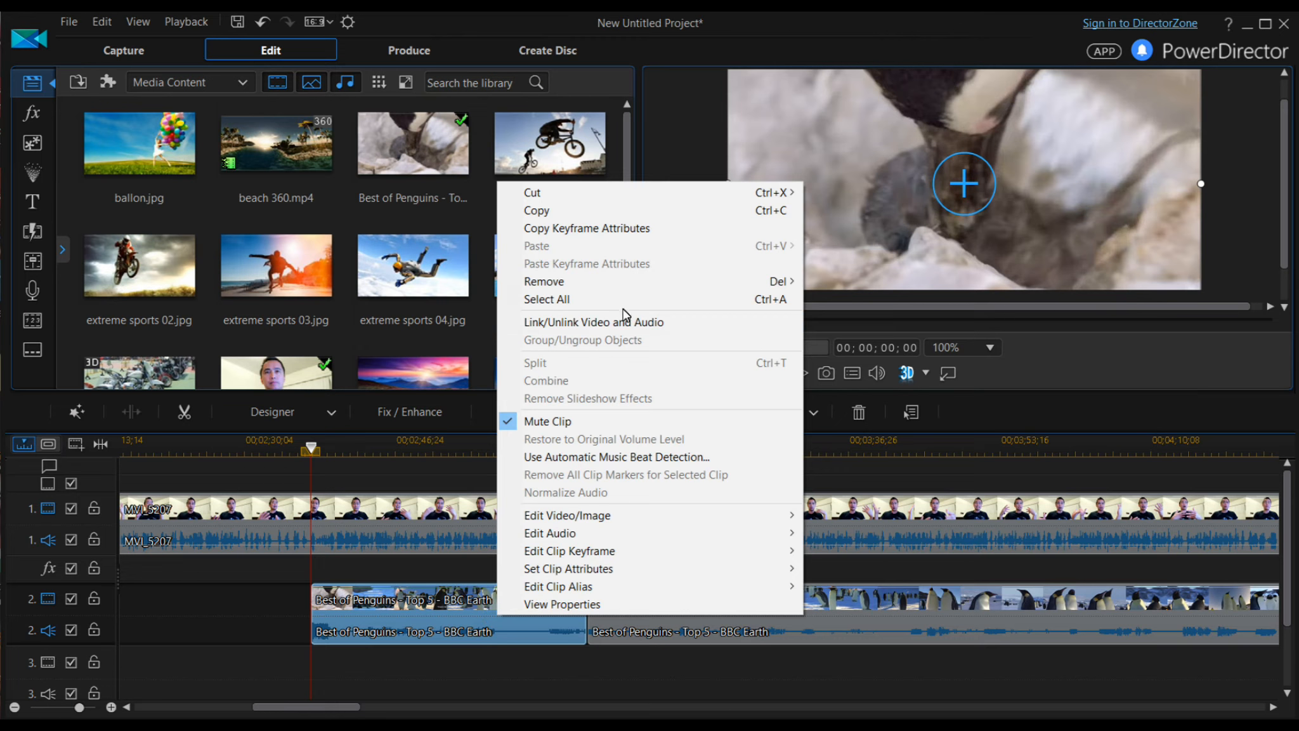
mouse_move(672, 286)
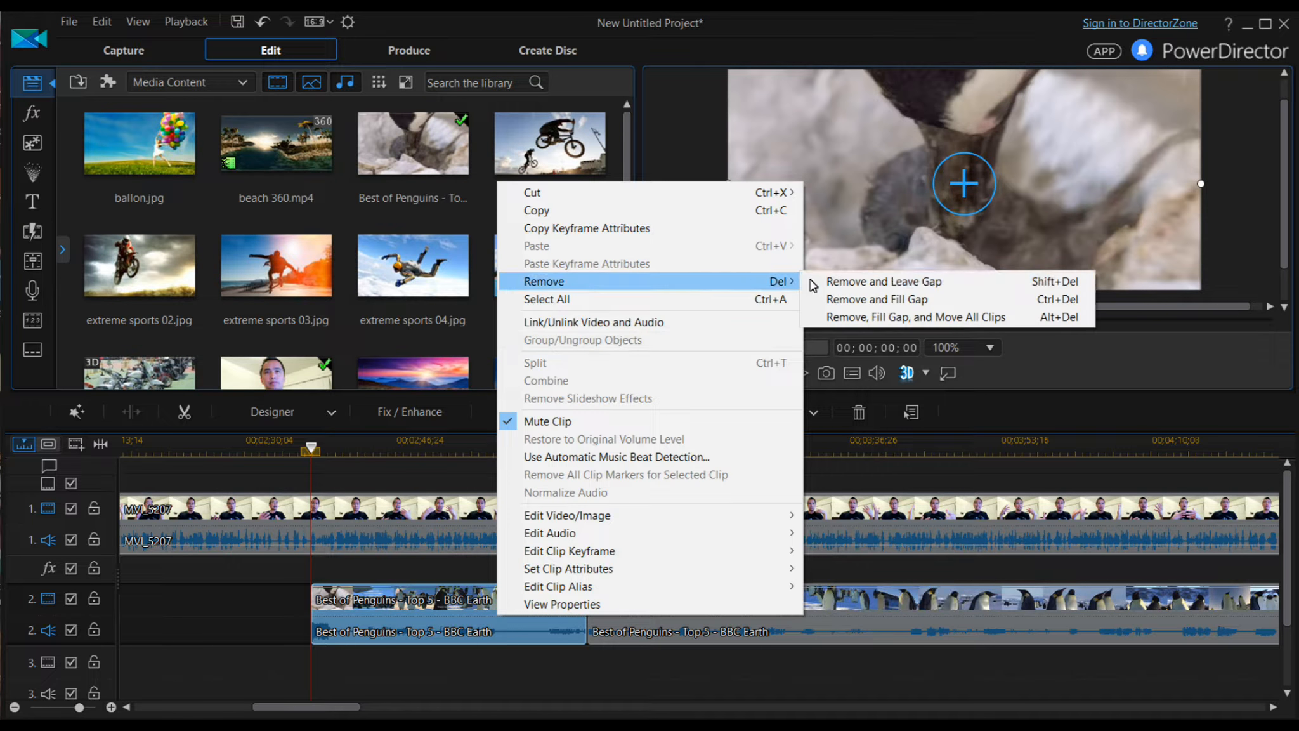
click(886, 318)
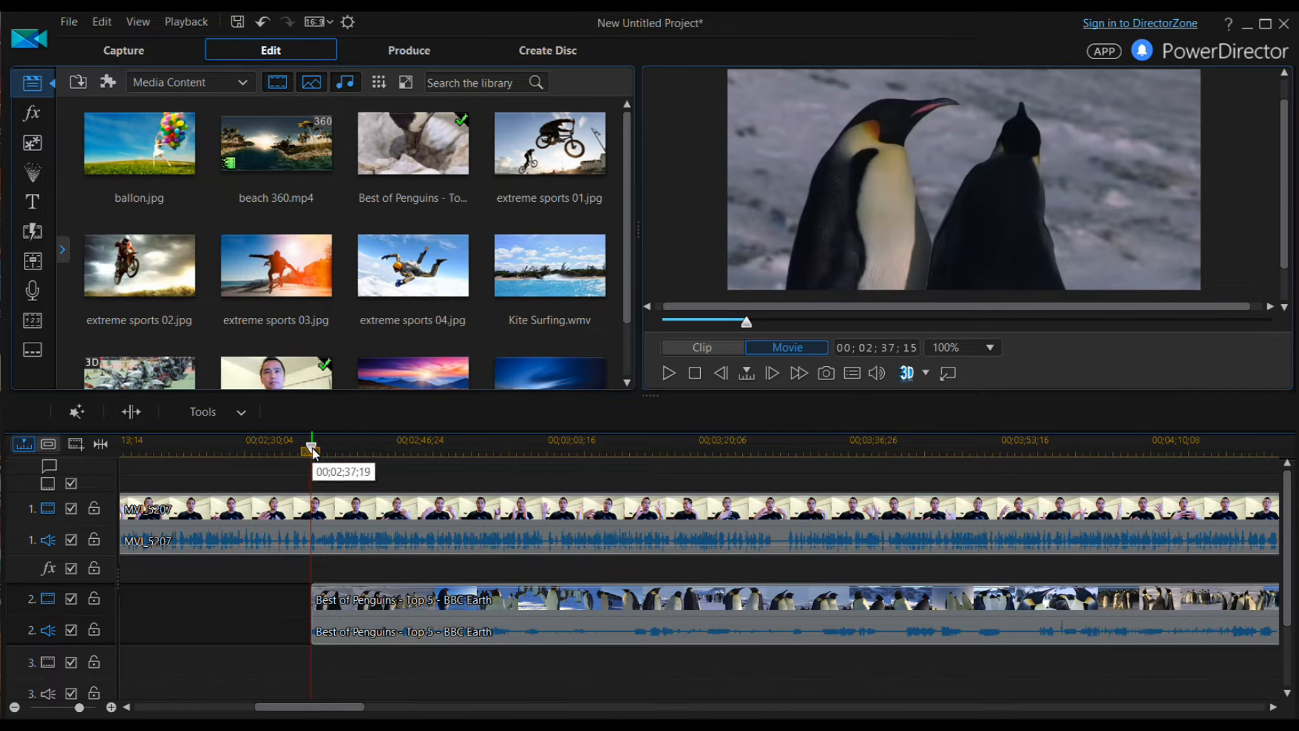
Step: Play the movie from 00;02;36;10 to review the change from the speaker to the penguin footage
drag(311, 449, 302, 449)
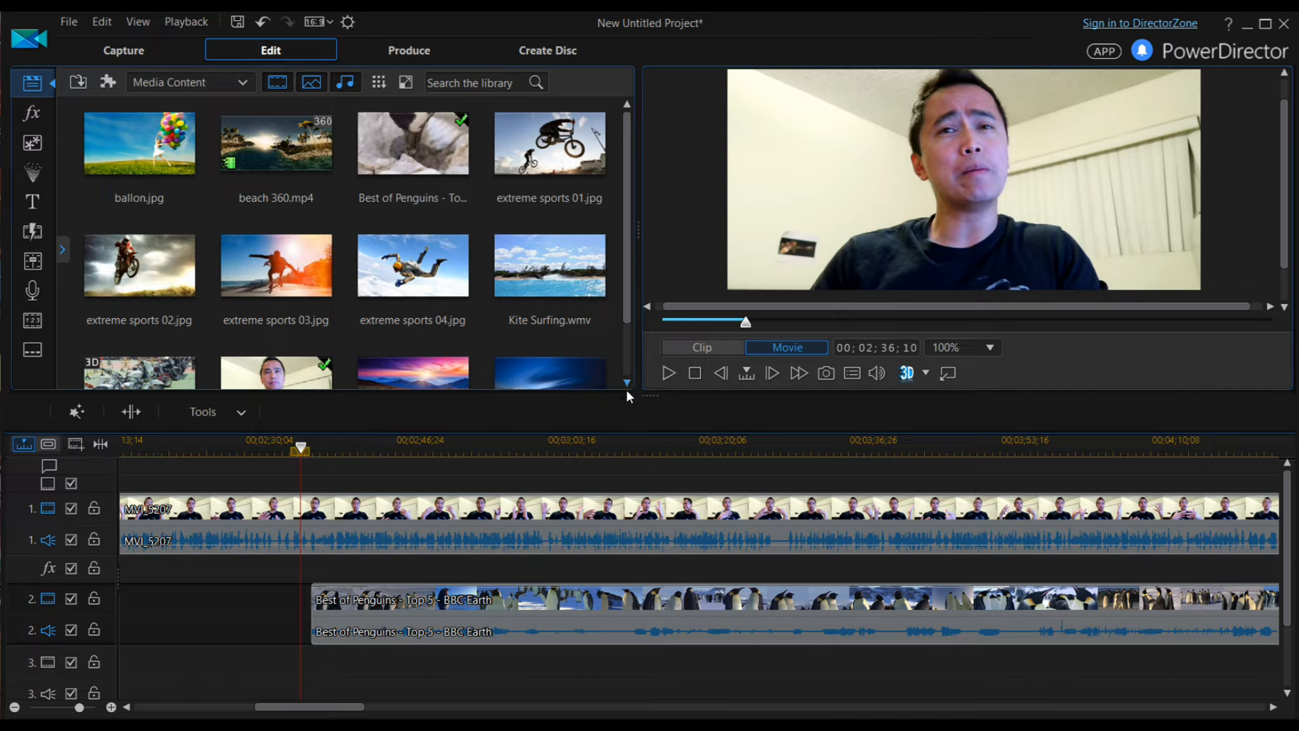
click(669, 372)
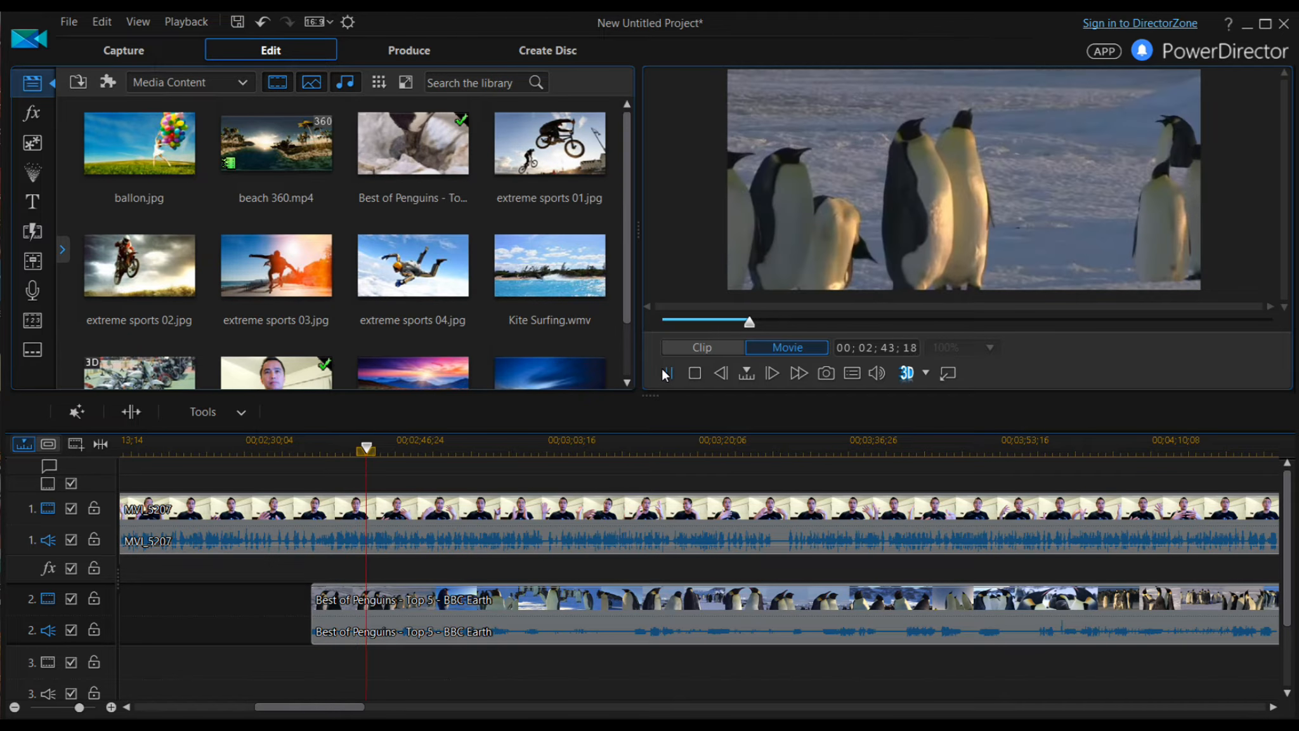
click(665, 373)
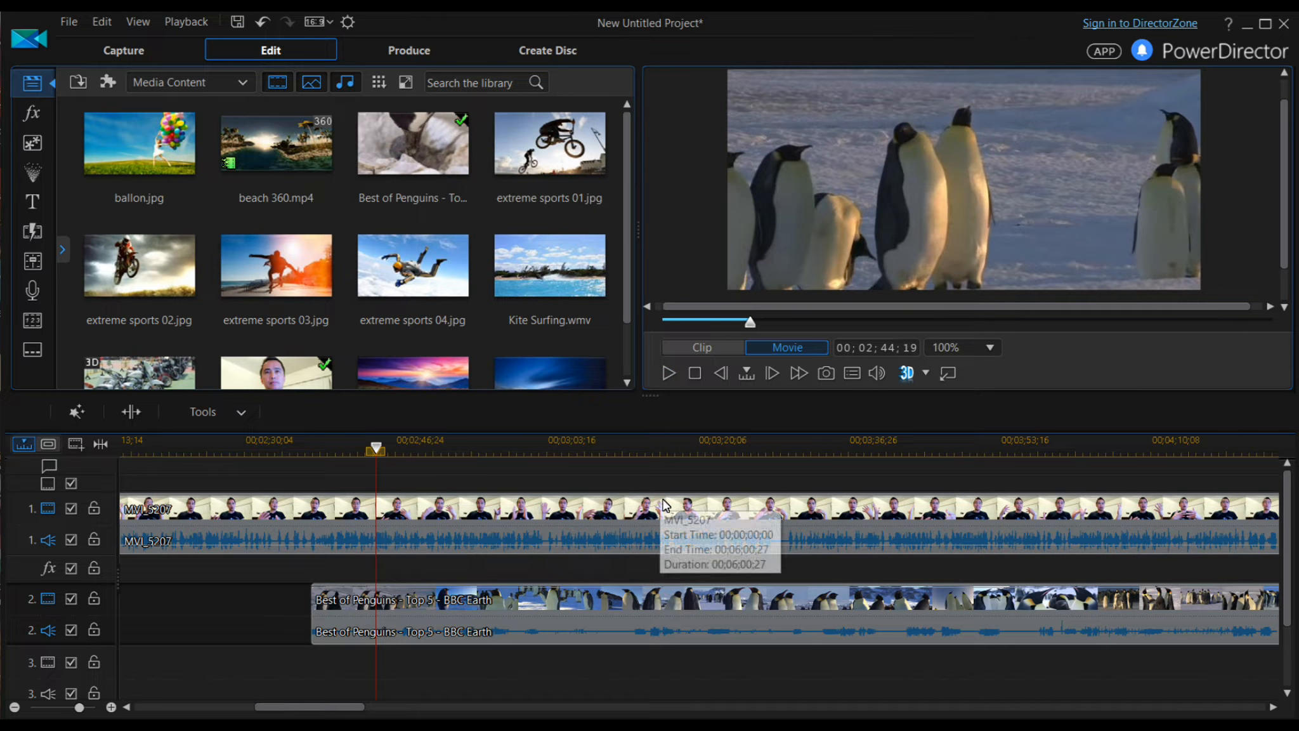
drag(375, 449, 322, 479)
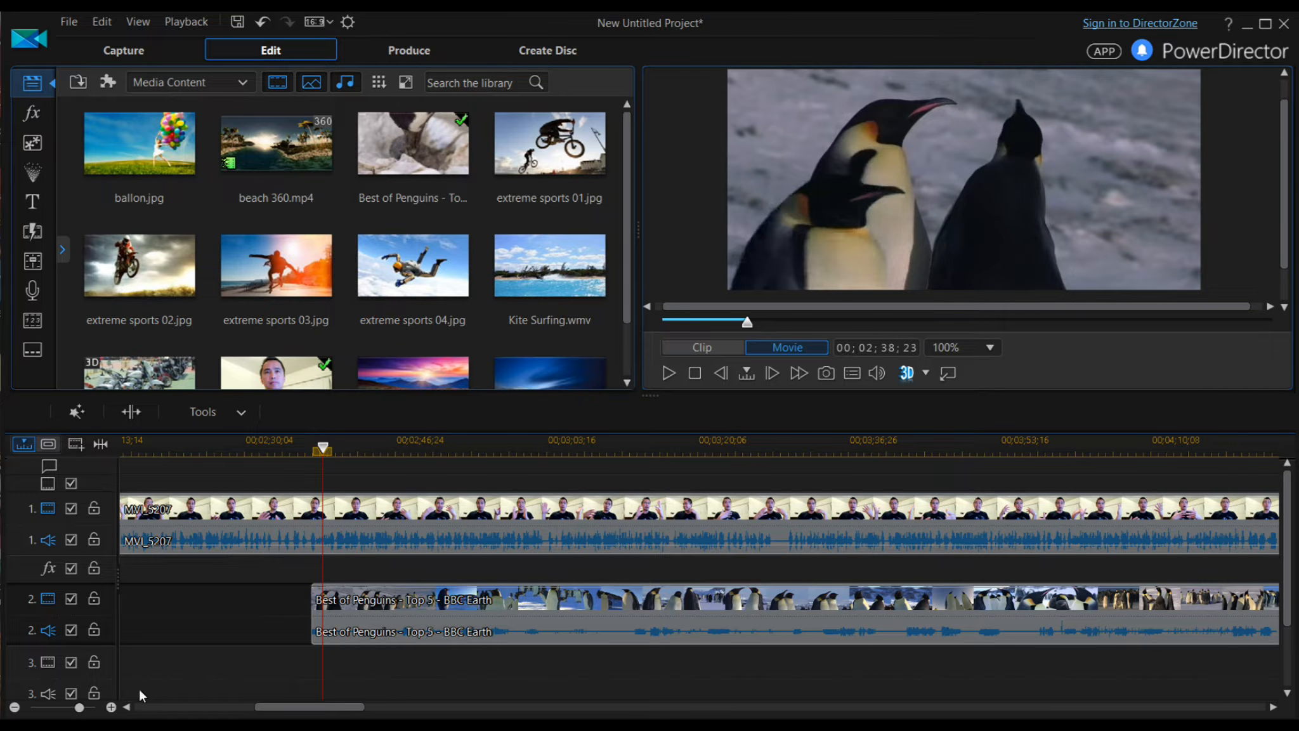
Step: Play the penguin overlay from 00;02;37;29 and find where its first shot should end, around 00;02;41;20
click(111, 707)
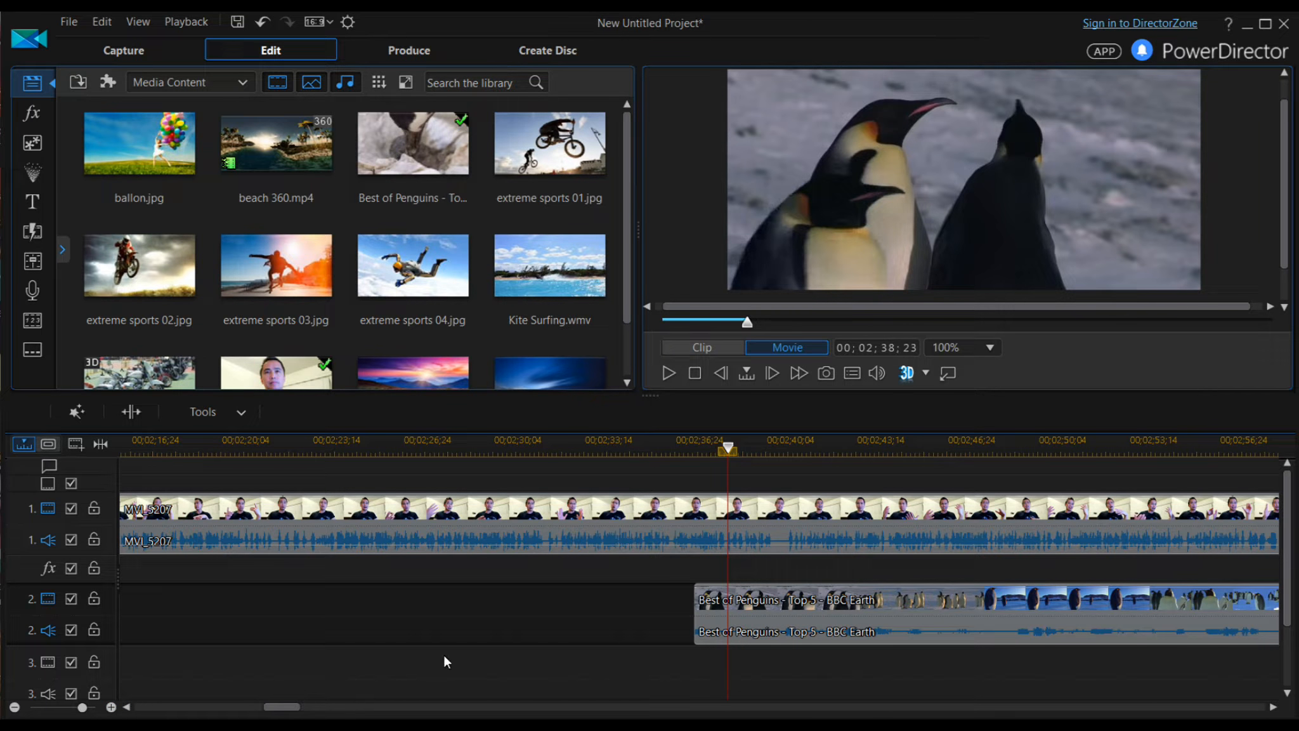
click(726, 448)
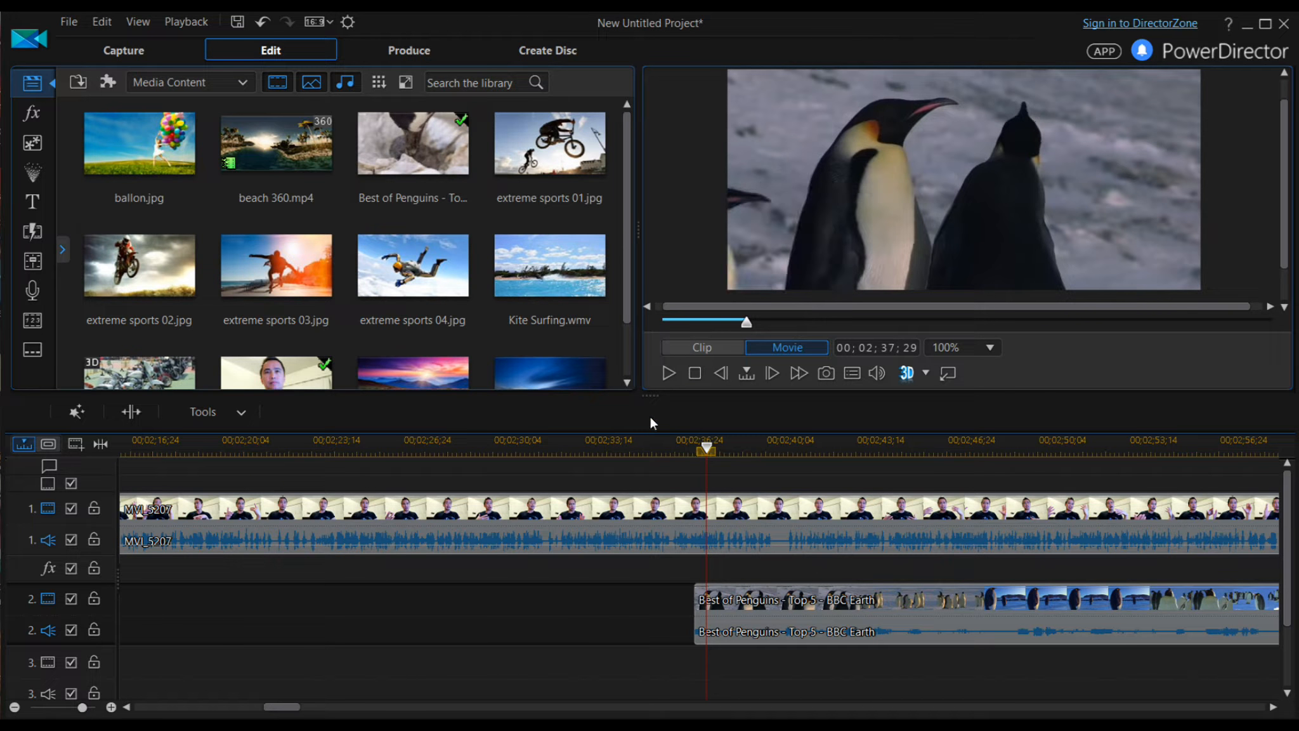
click(665, 377)
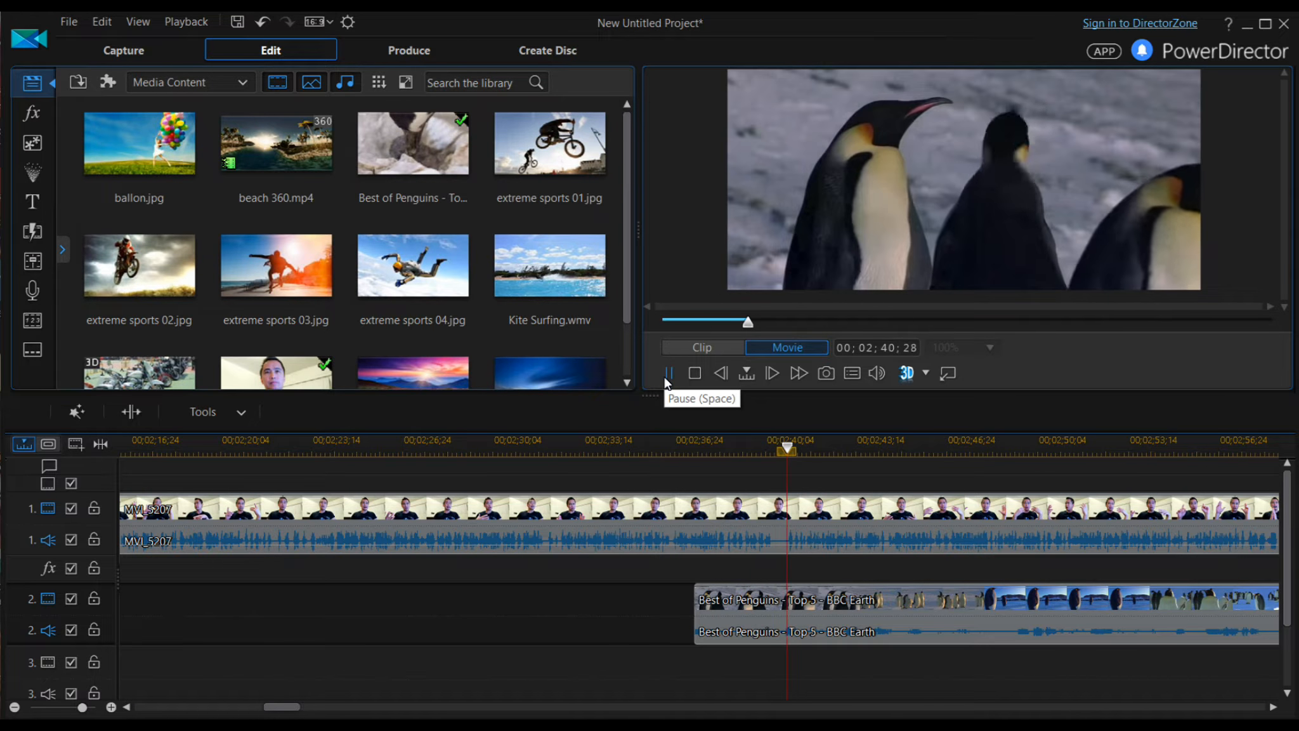
click(668, 375)
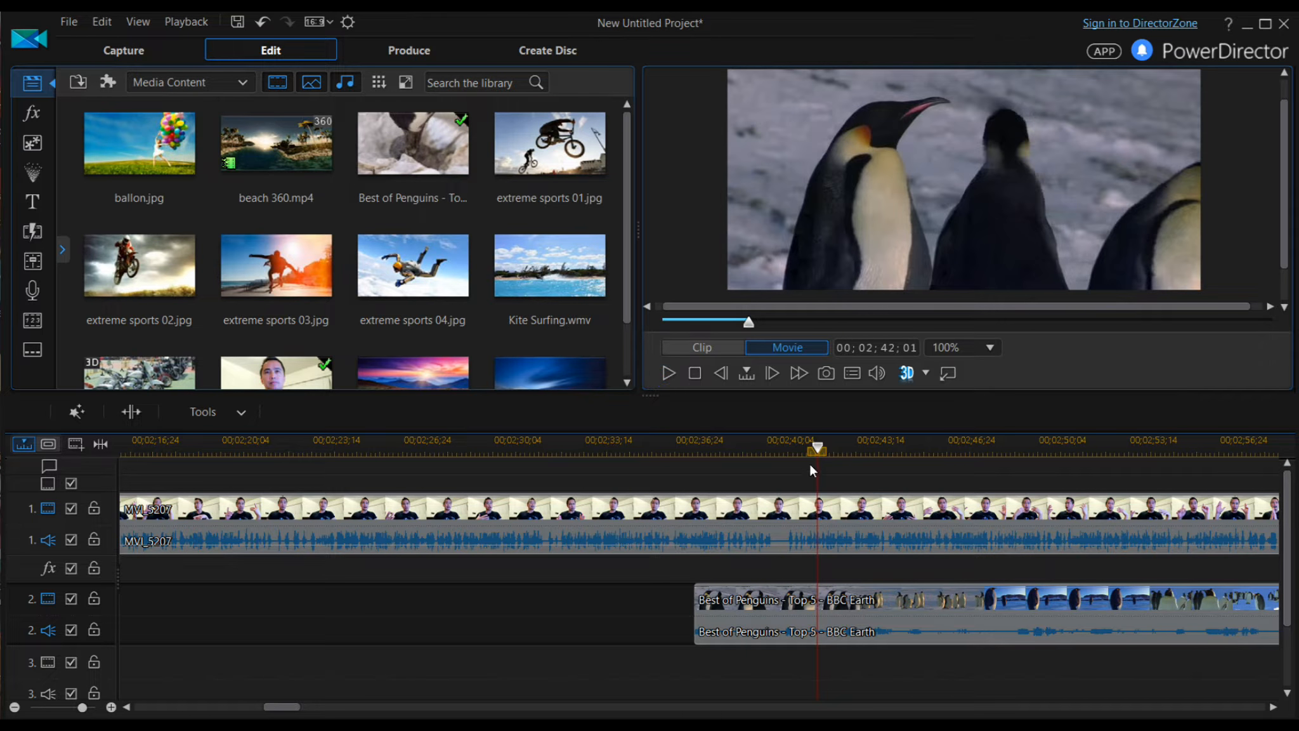
drag(818, 448, 805, 451)
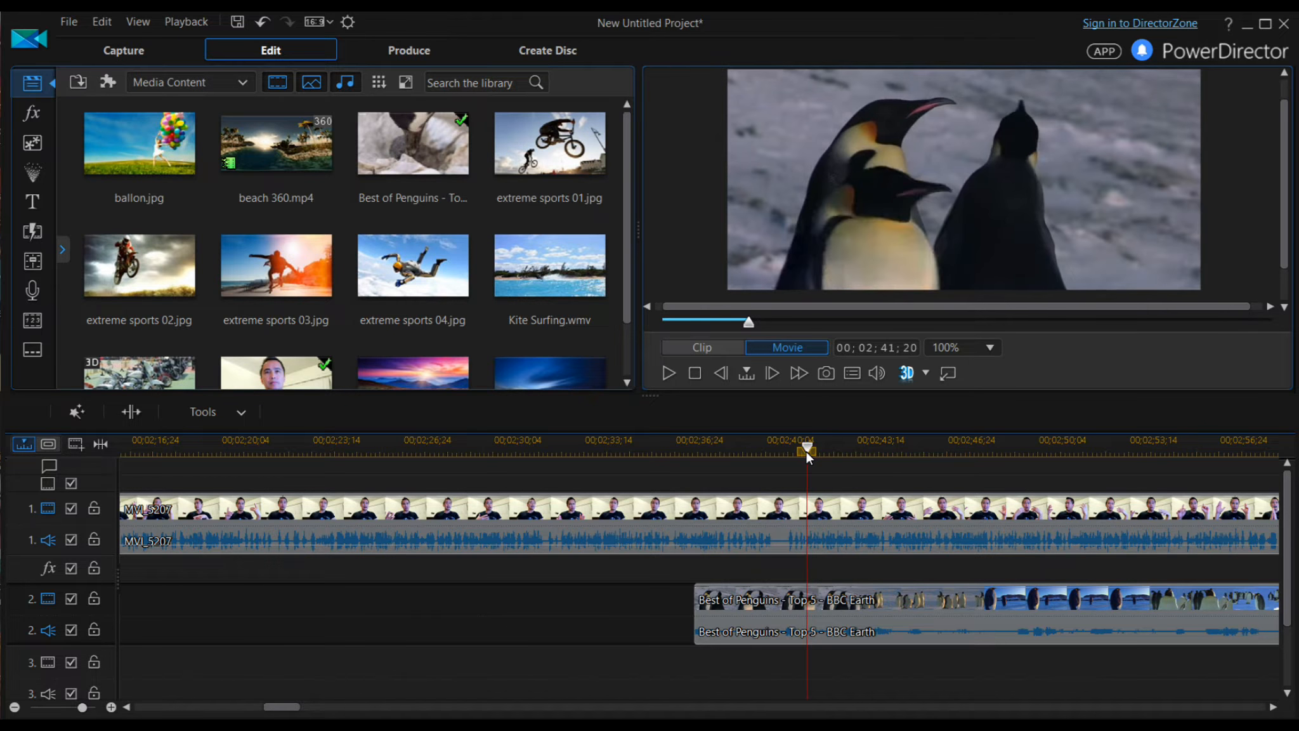
Step: Review the end of the first penguin shot more closely and split the Best of Penguins clip at 00;02;41;08
click(111, 708)
drag(702, 448, 526, 448)
click(667, 373)
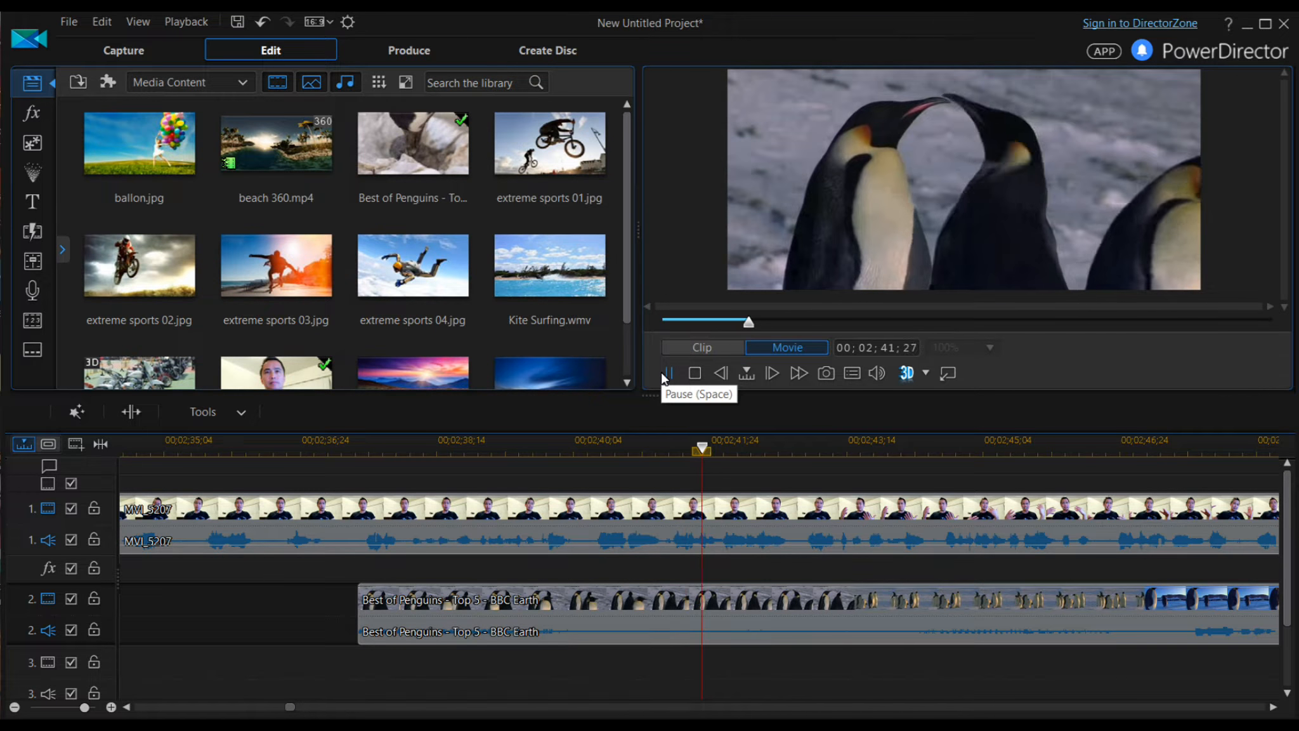
click(663, 375)
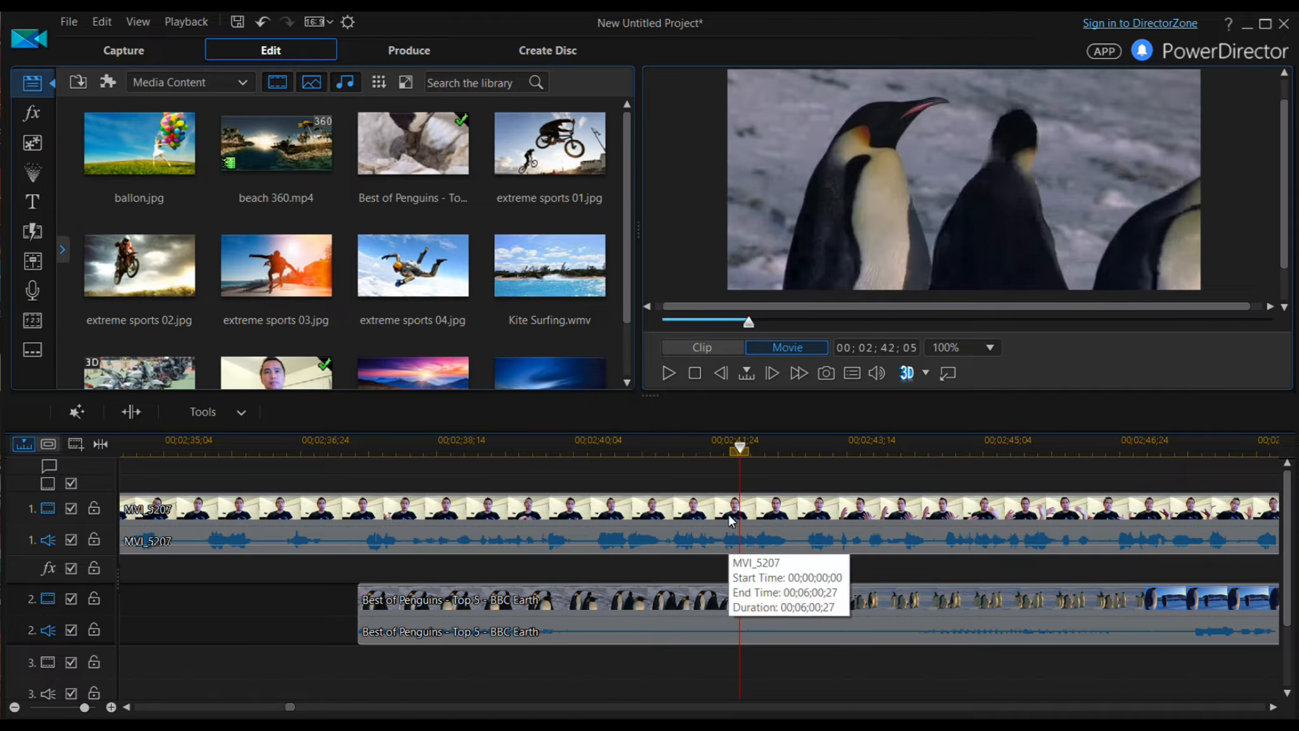
drag(729, 451, 666, 467)
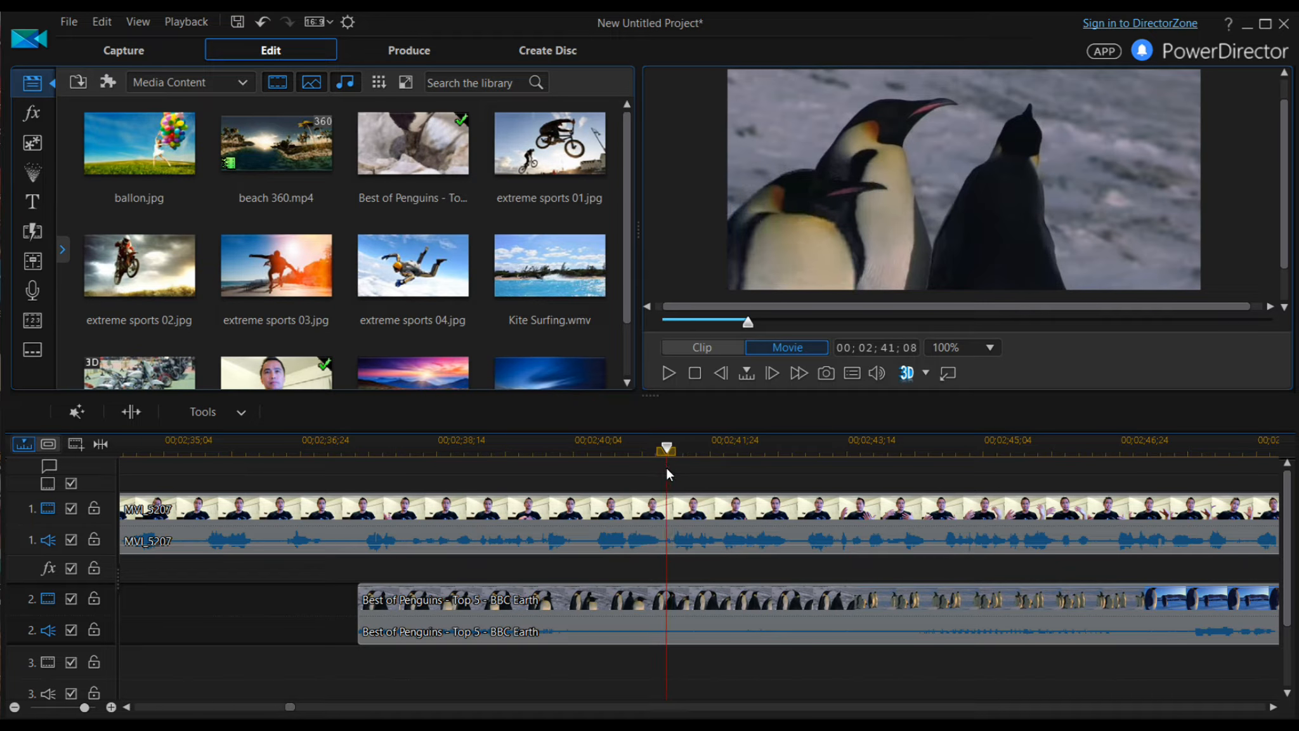
click(690, 611)
right_click(690, 611)
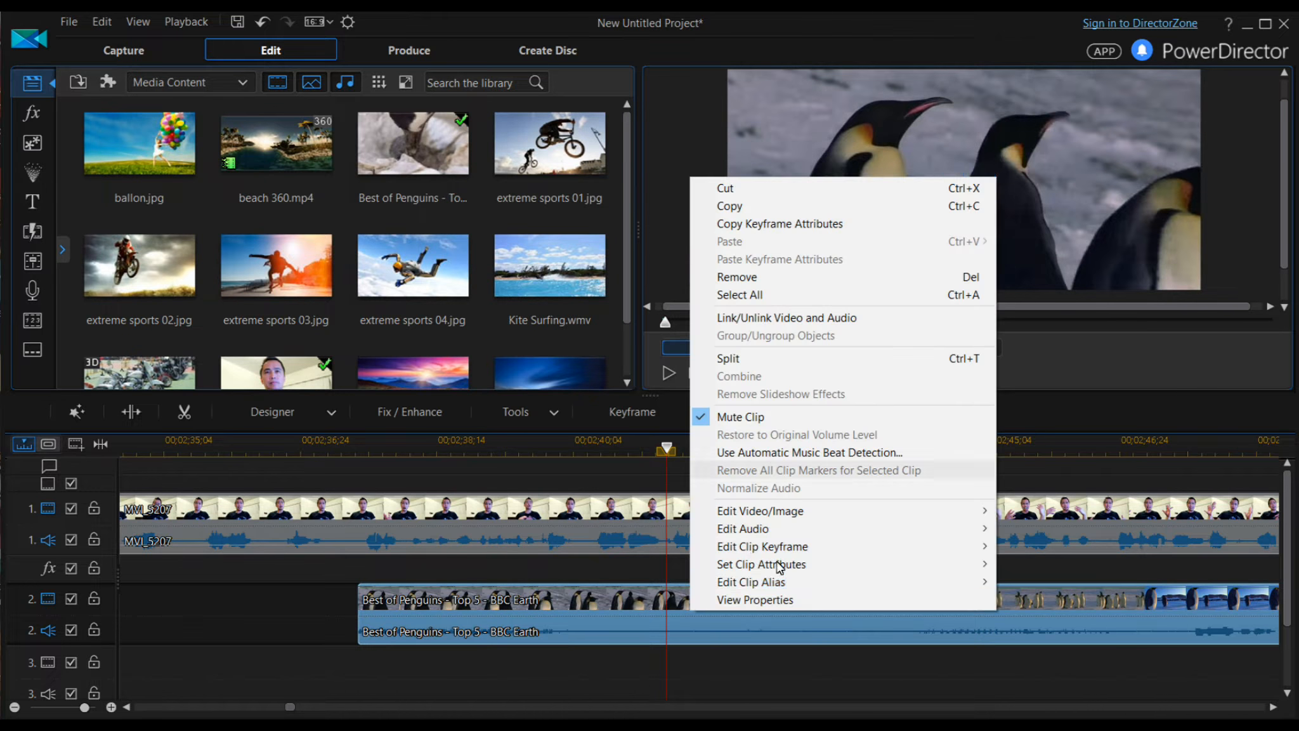
click(764, 365)
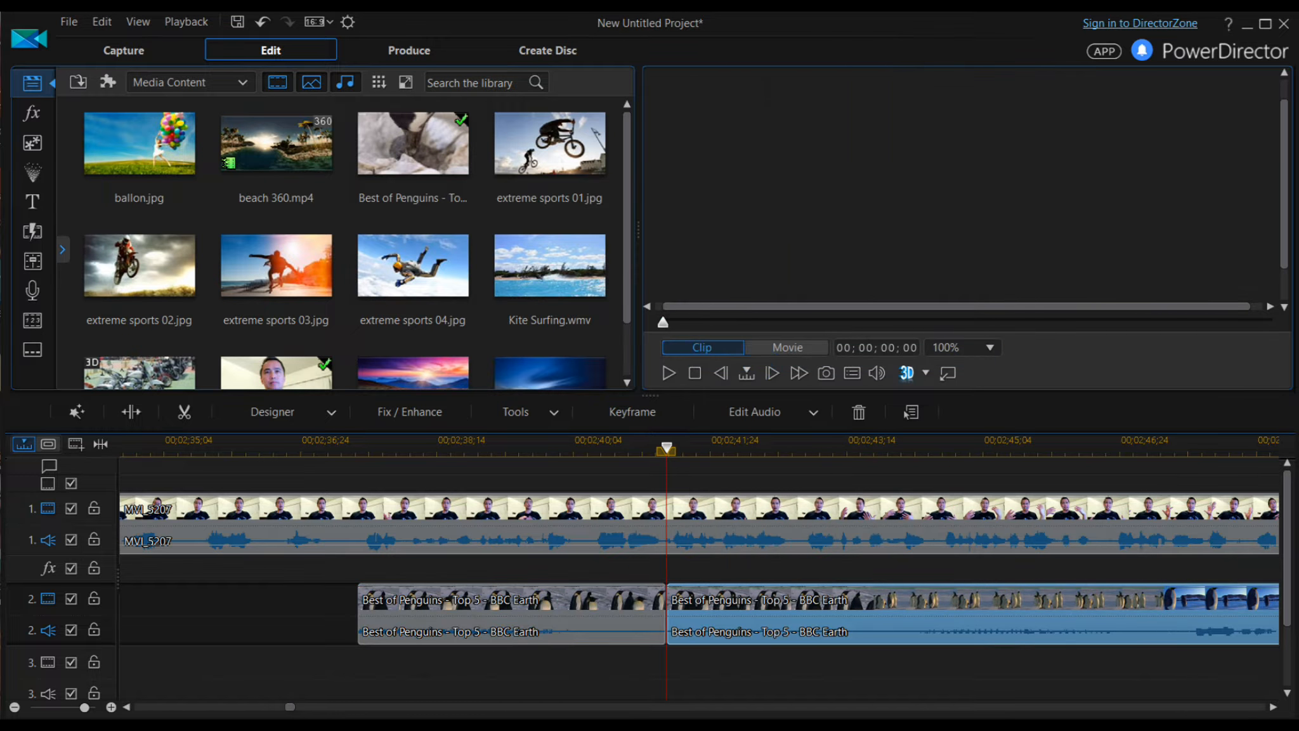
Step: Find the shot of two penguins against the blue sky and split the Best of Penguins clip at 00;02;50;07
click(14, 706)
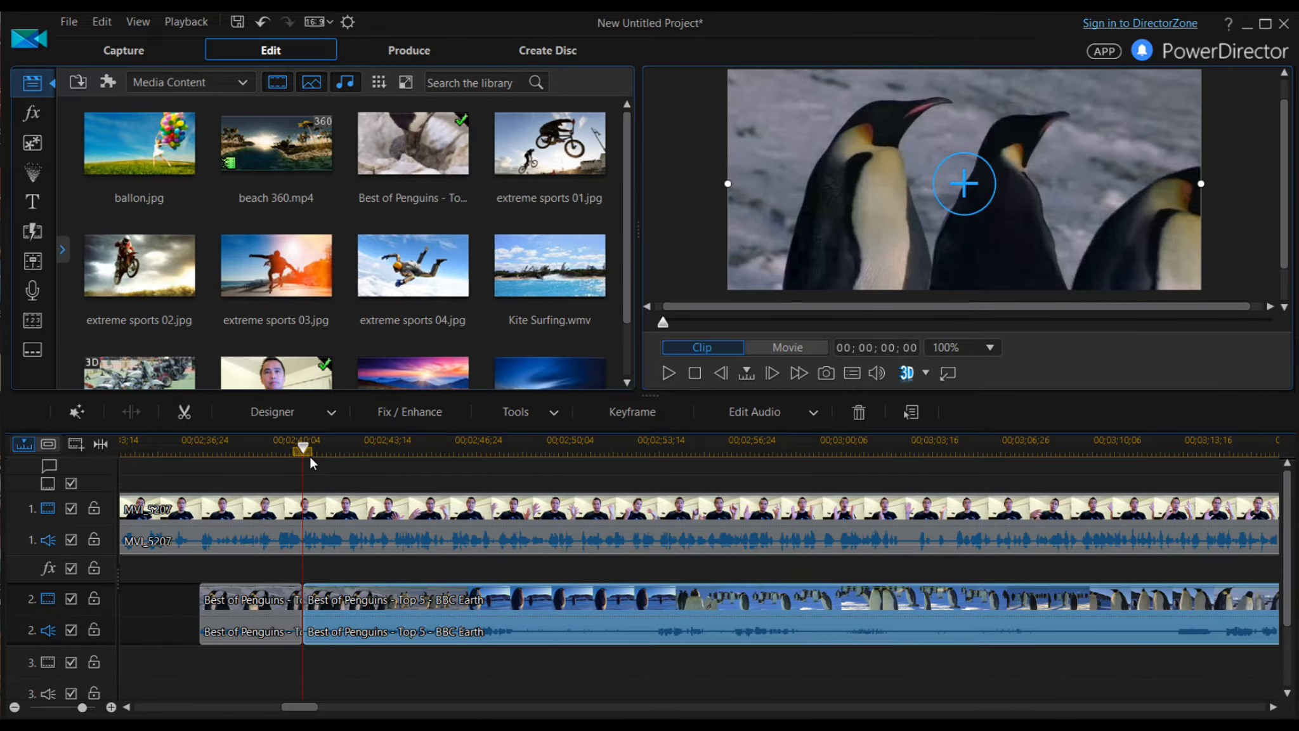
drag(302, 449, 538, 486)
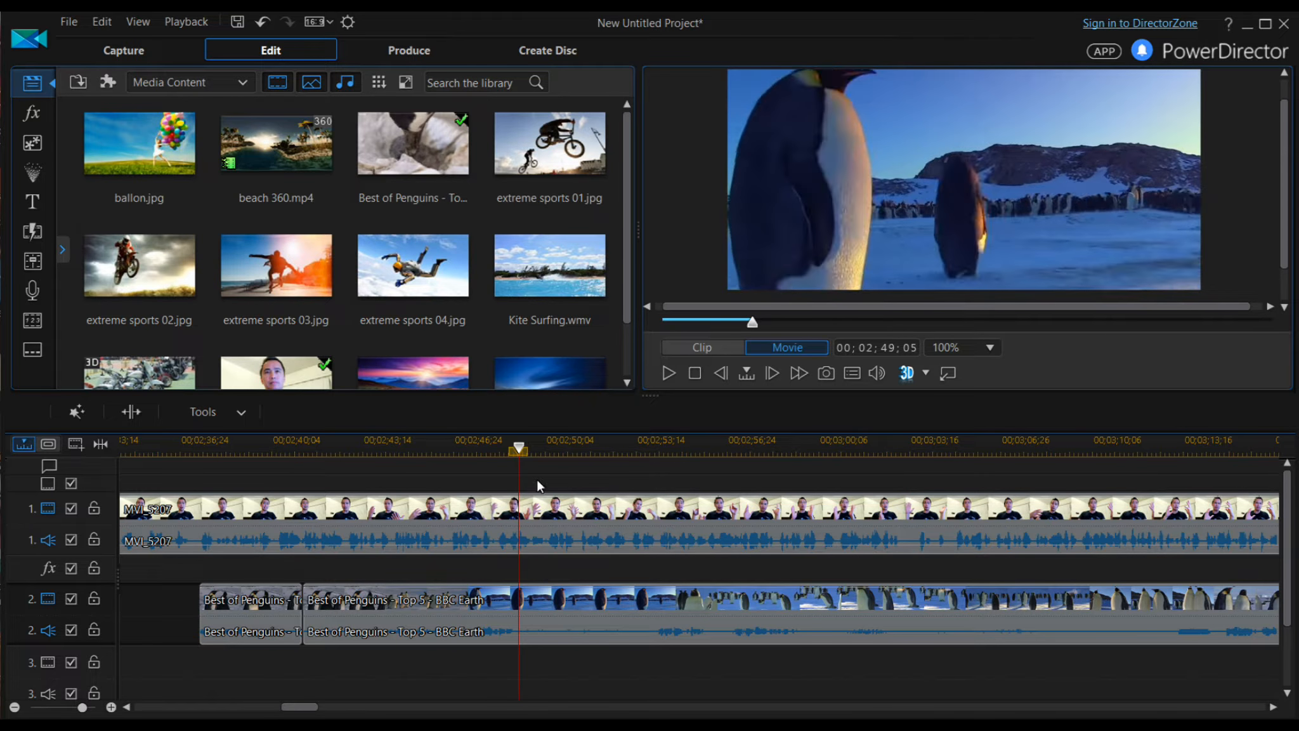
click(667, 374)
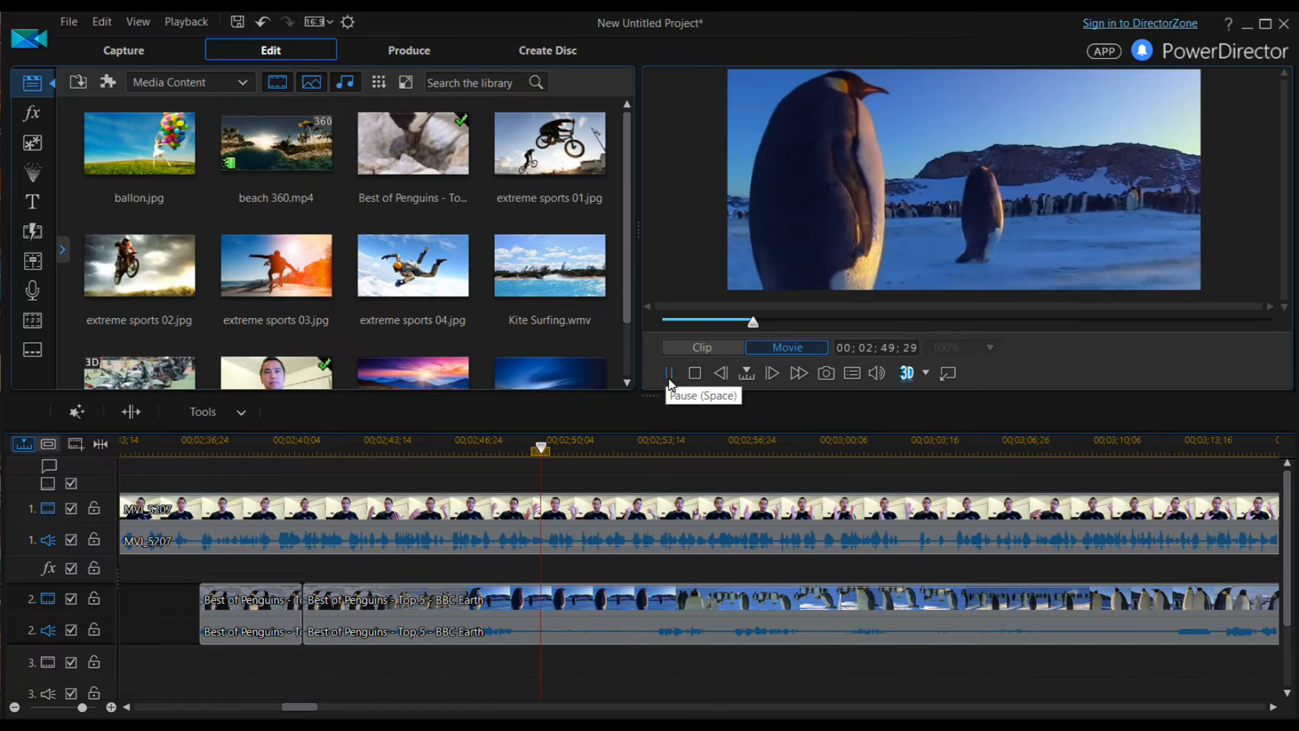
click(668, 374)
drag(579, 449, 545, 461)
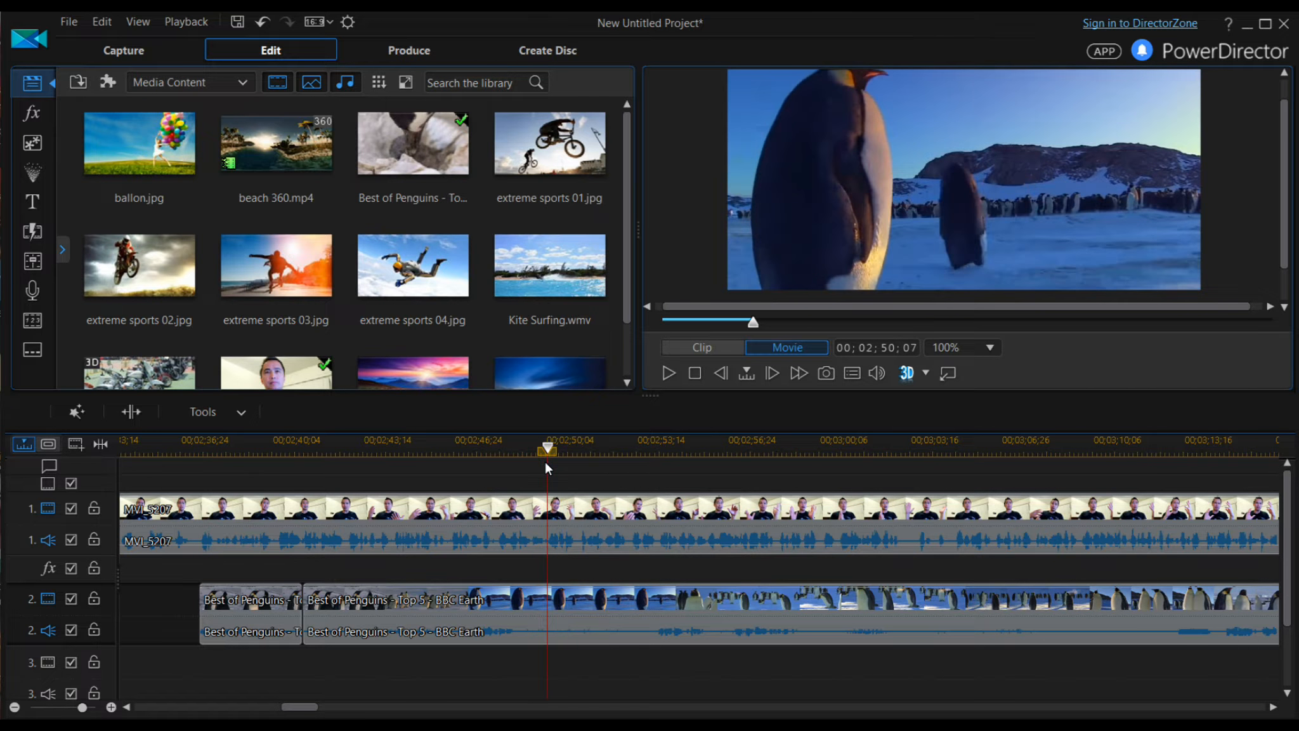
click(436, 595)
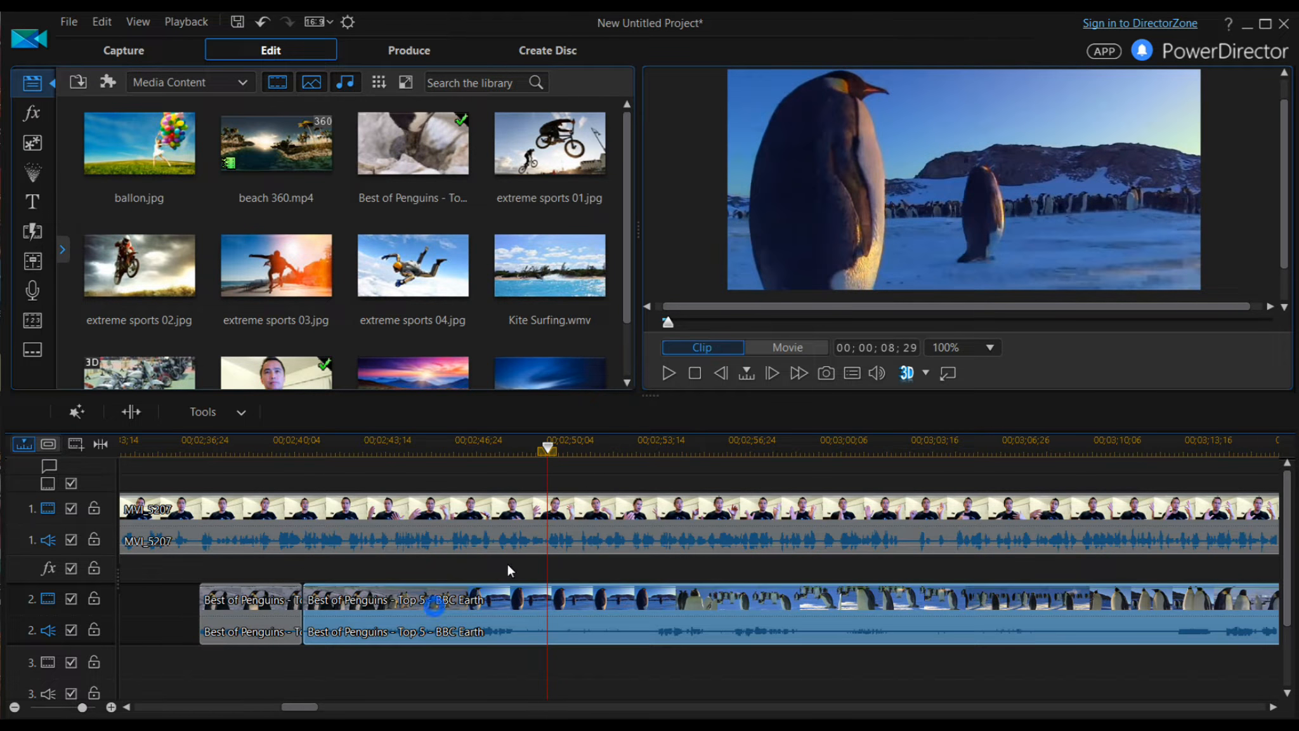
right_click(436, 595)
click(562, 362)
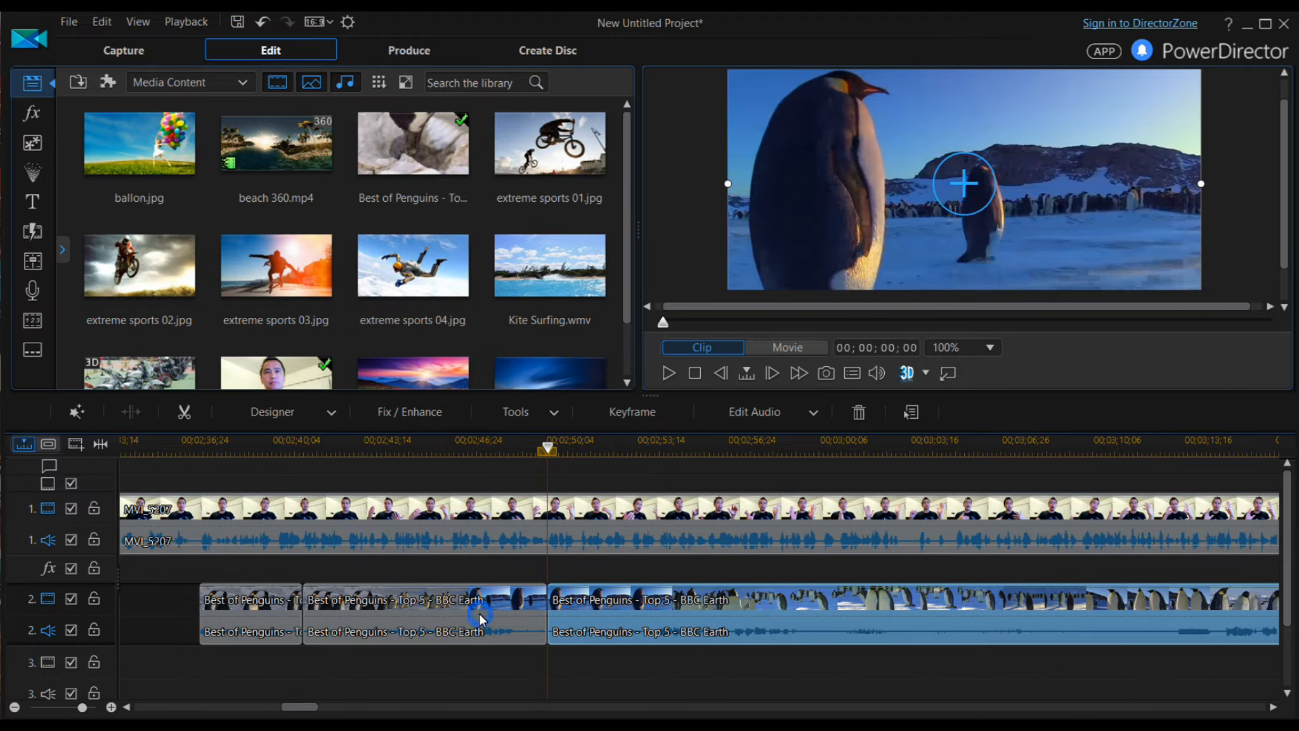
Step: Remove the middle penguin section between 00;02;41;08 and 00;02;50;07, closing the gap it leaves
right_click(479, 613)
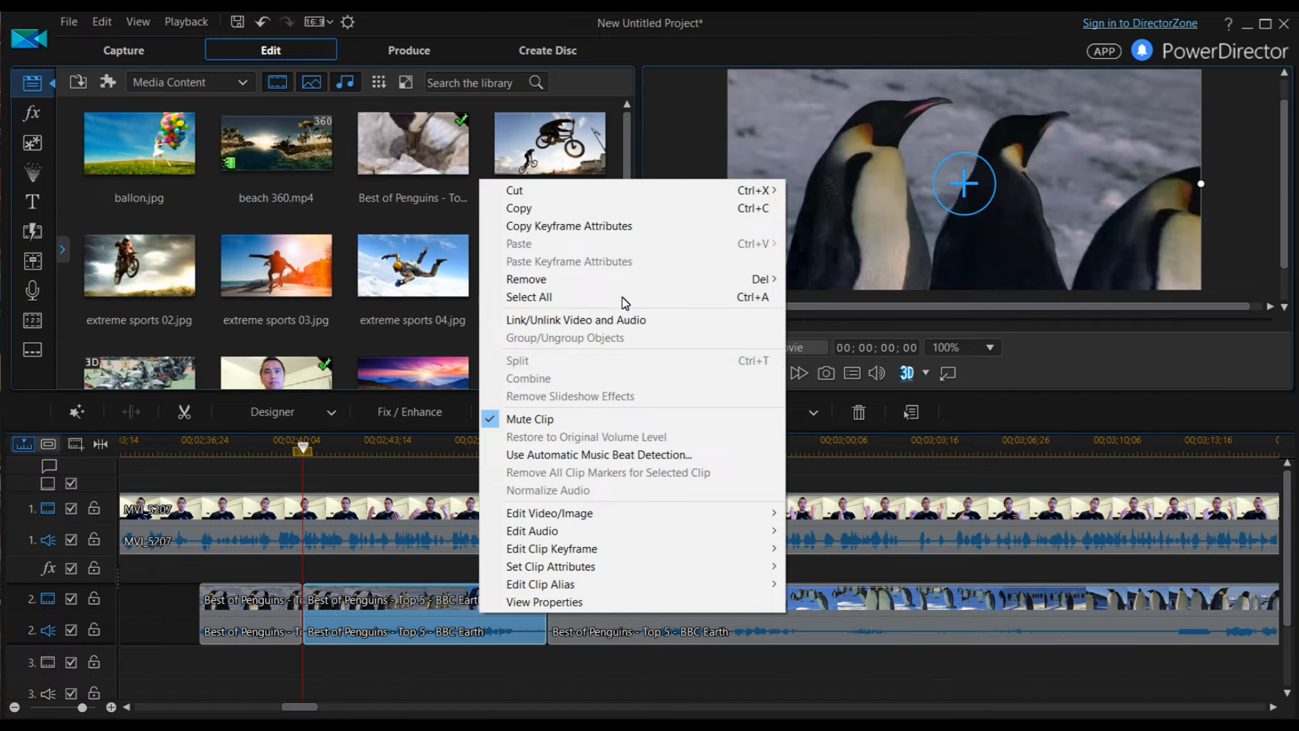
mouse_move(637, 279)
click(831, 306)
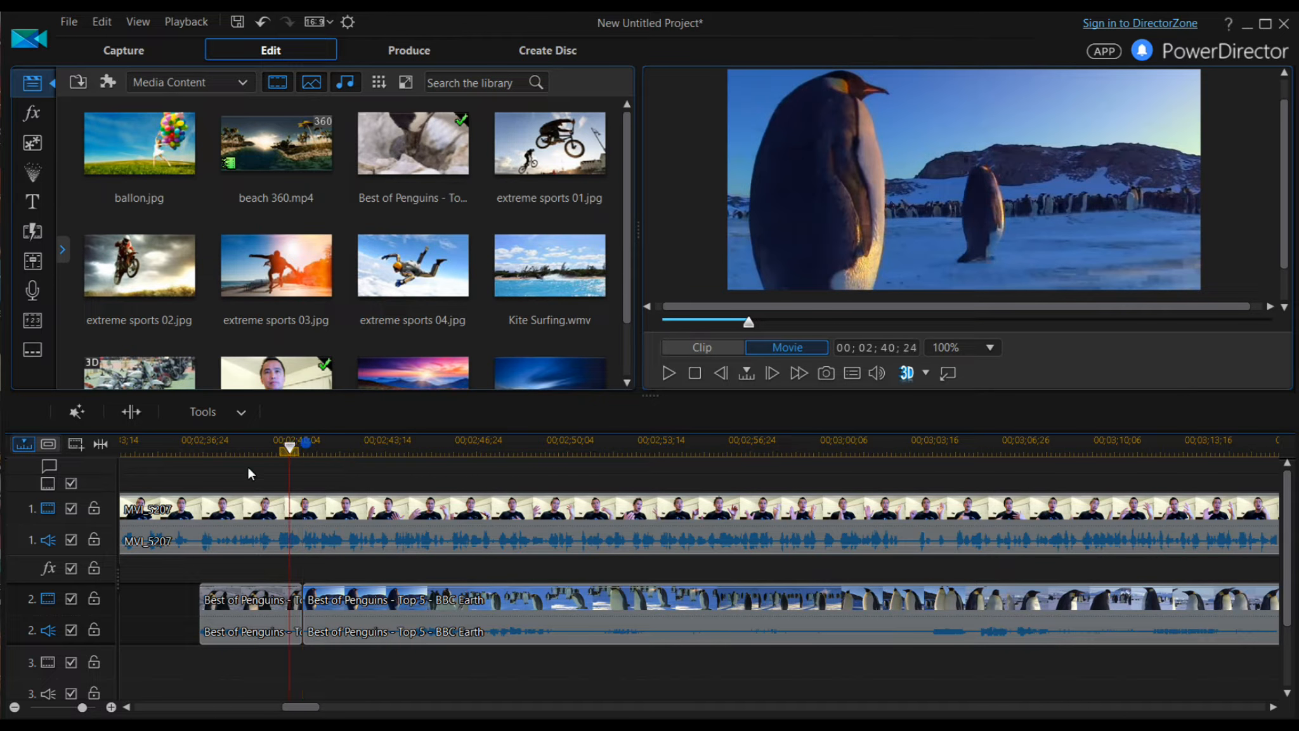
Step: Play the movie through the cut between the first penguin shot and the blue-sky penguin shot
click(240, 448)
click(668, 374)
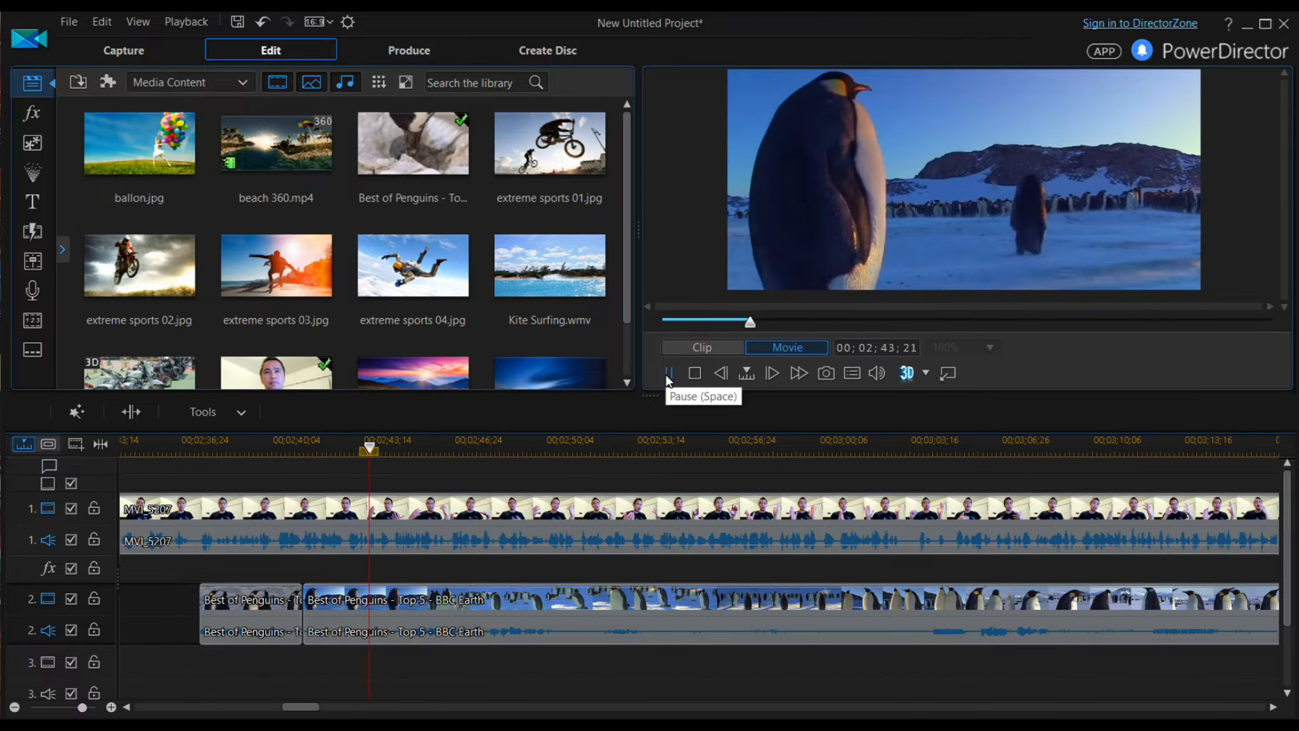
click(668, 374)
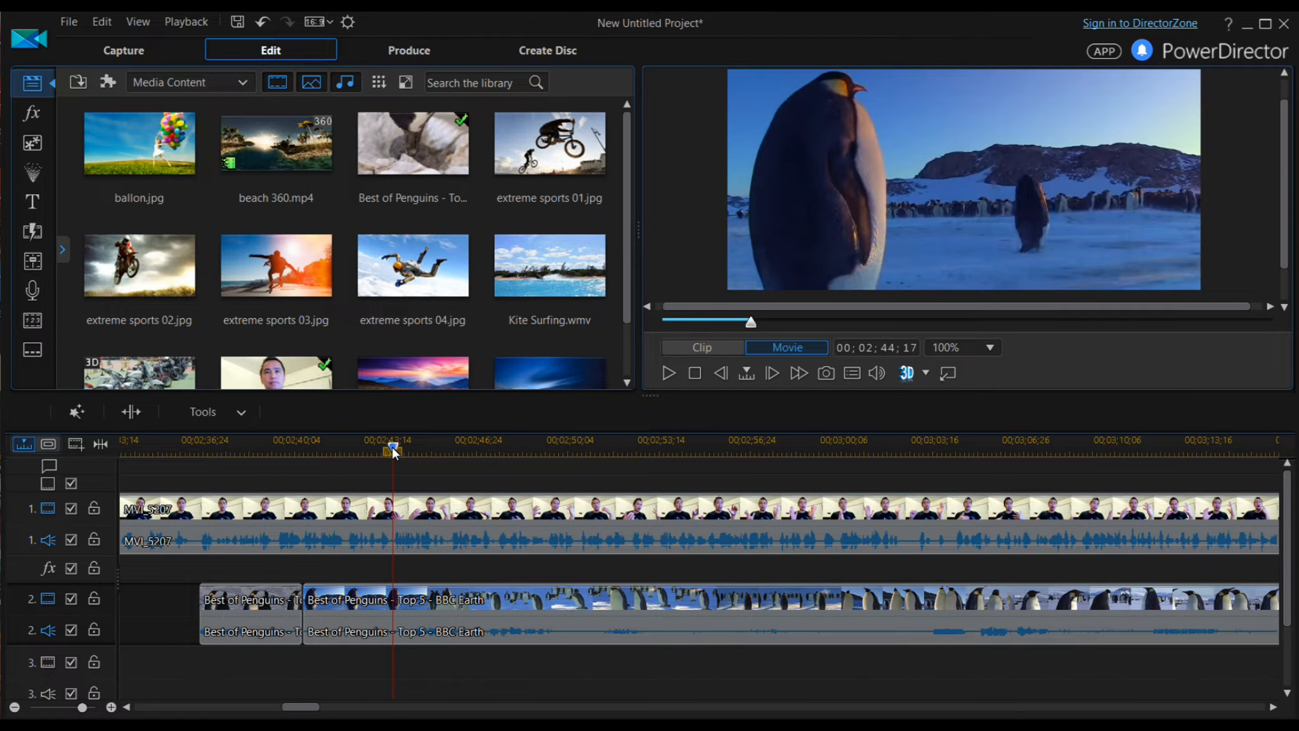
Step: Find the end point of the blue-sky penguin shot and split the Best of Penguins clip at 00;02;43;10
drag(392, 445, 343, 474)
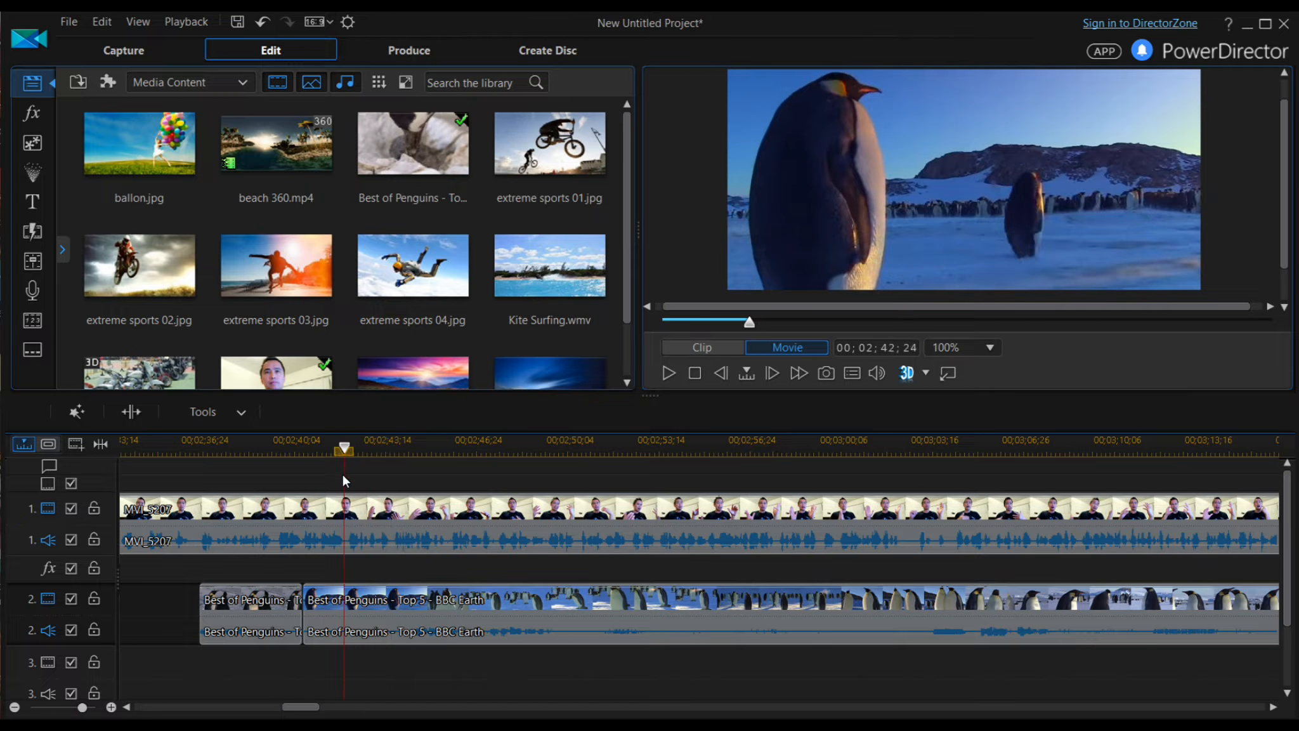
click(111, 707)
click(670, 374)
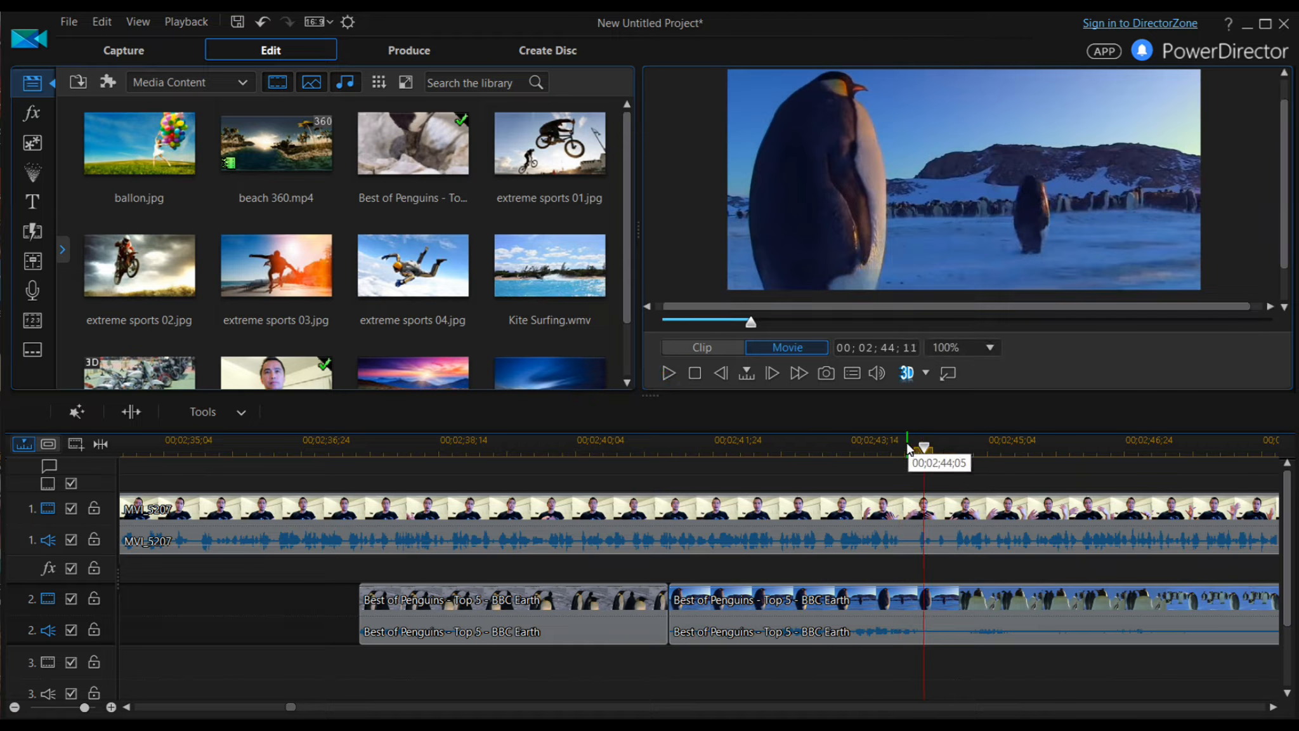
drag(923, 447, 839, 474)
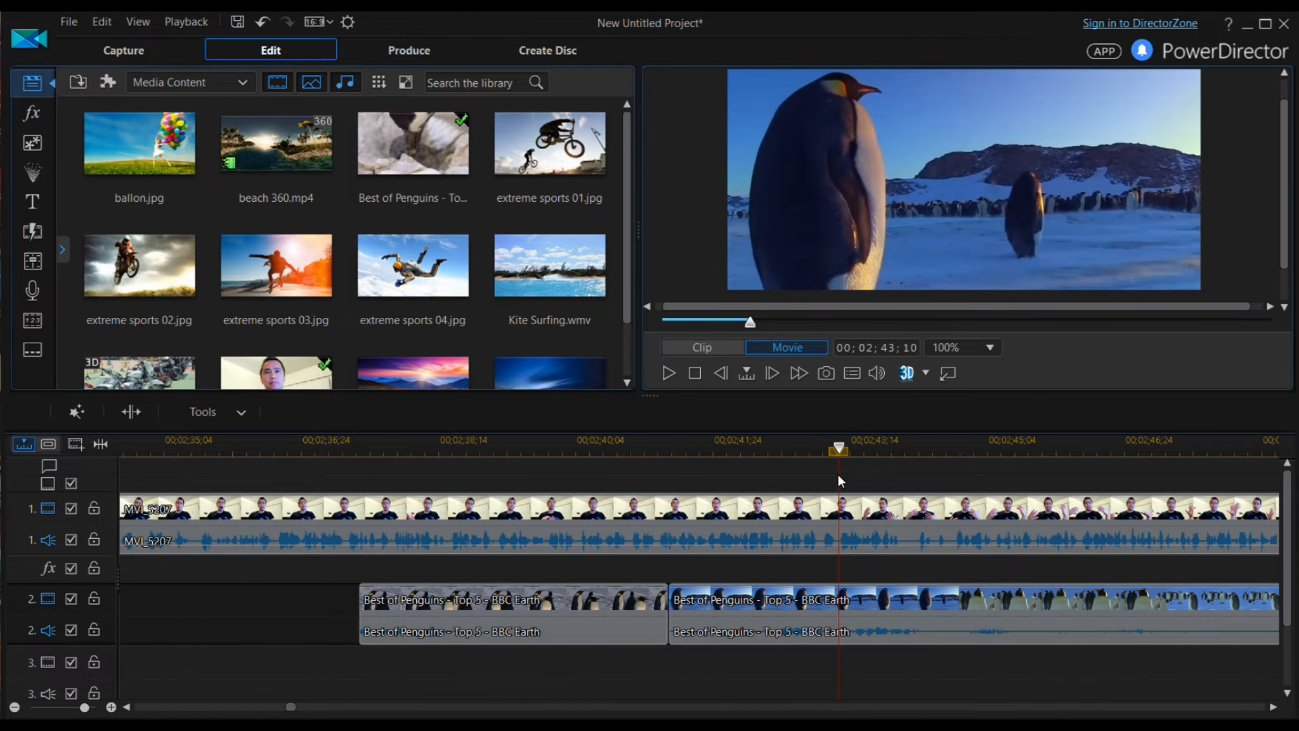
click(861, 616)
right_click(854, 619)
click(920, 365)
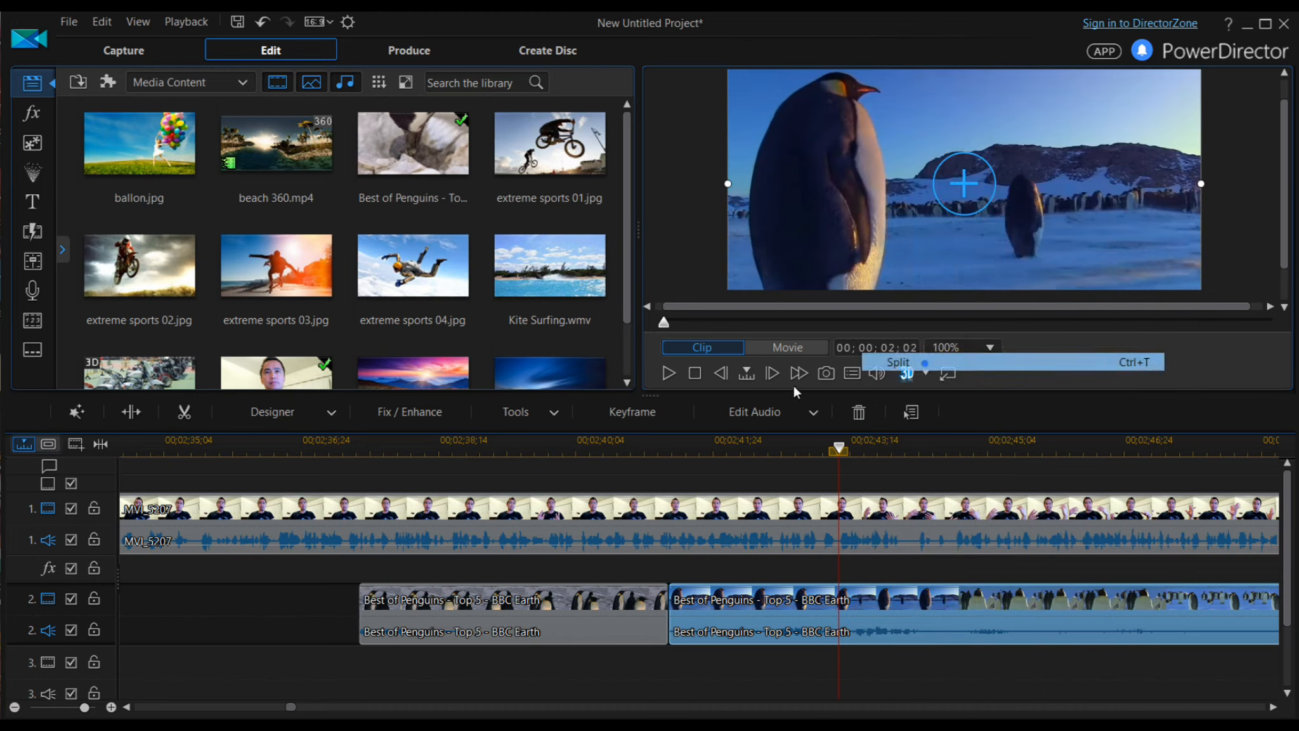
Step: Find the close-up of the huddled penguins and split the Best of Penguins clip at 00;03;40;00
click(14, 707)
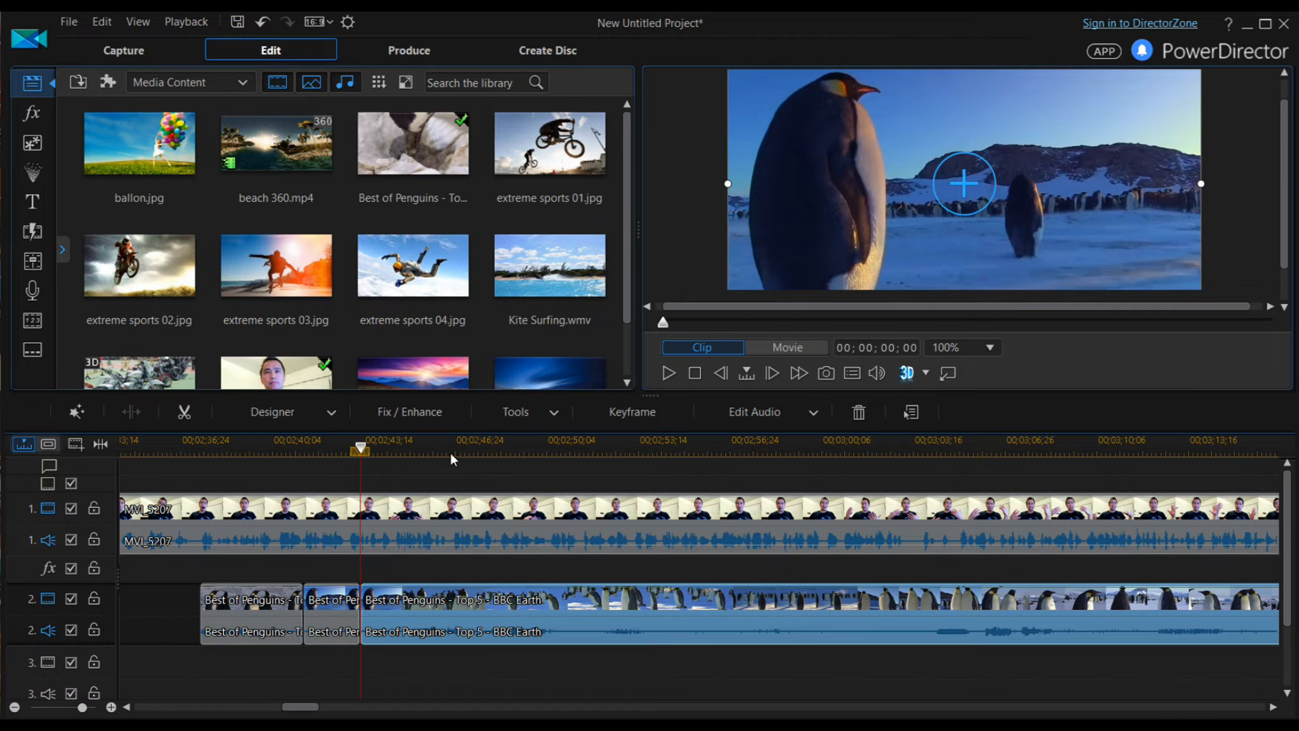
drag(360, 448, 1155, 536)
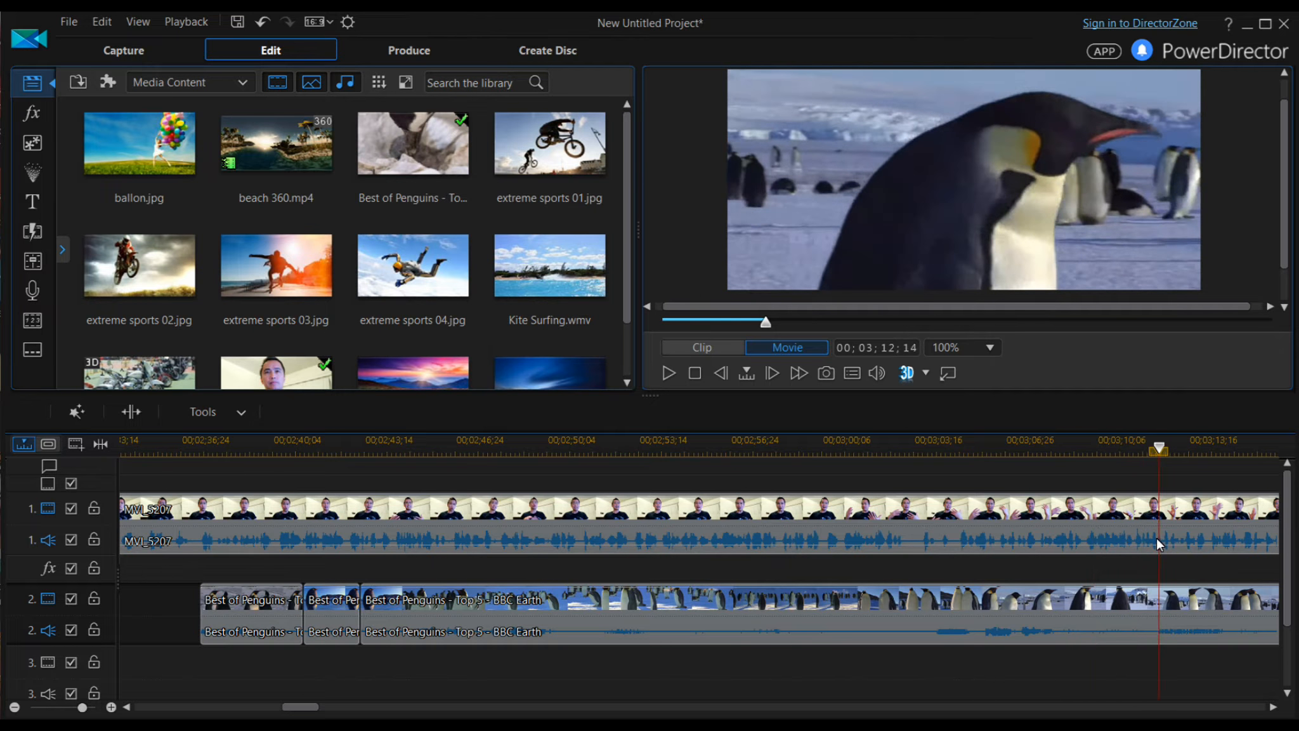
click(15, 707)
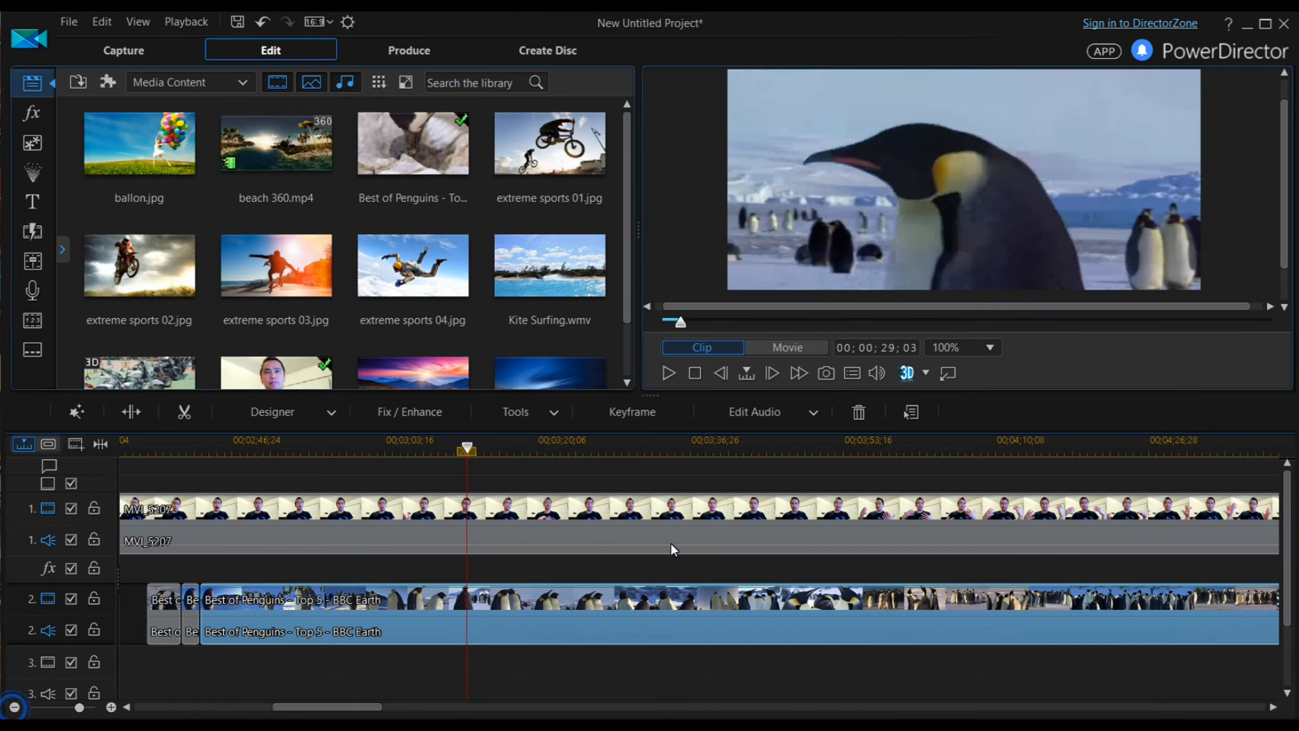
drag(468, 449, 719, 458)
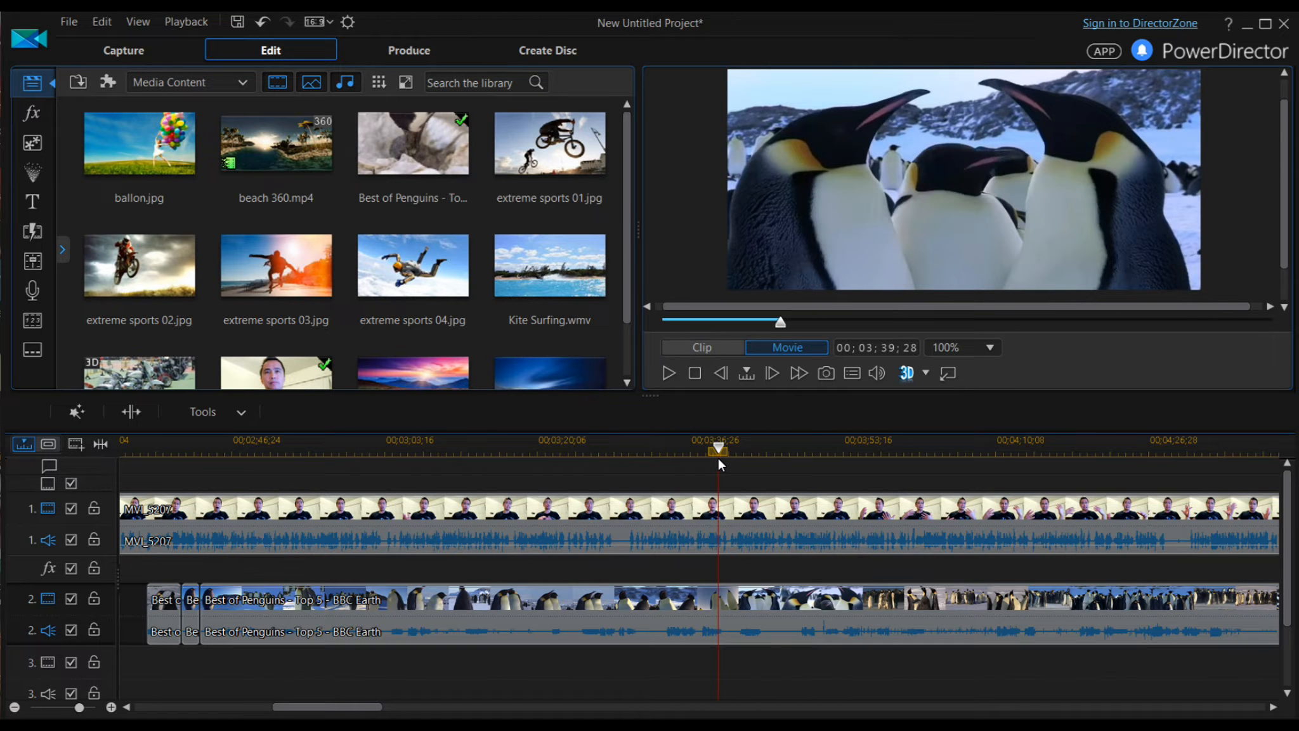
click(757, 602)
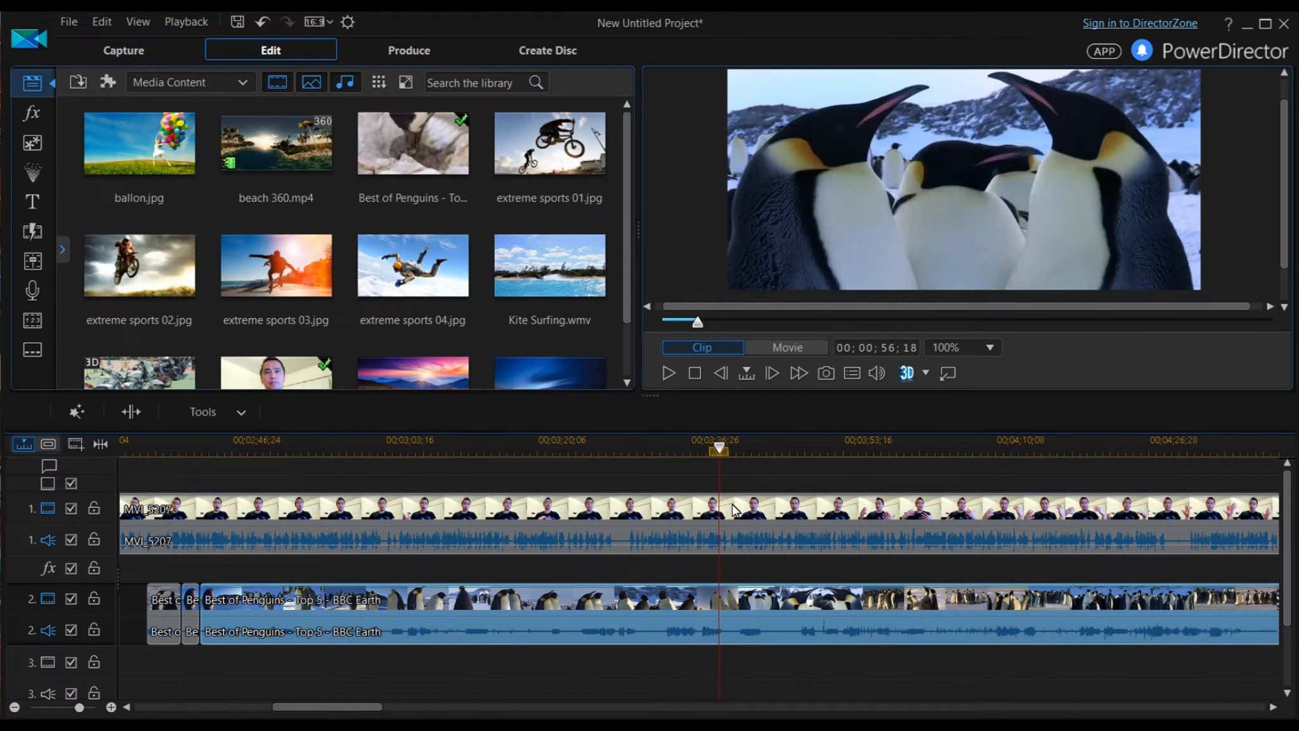
right_click(757, 602)
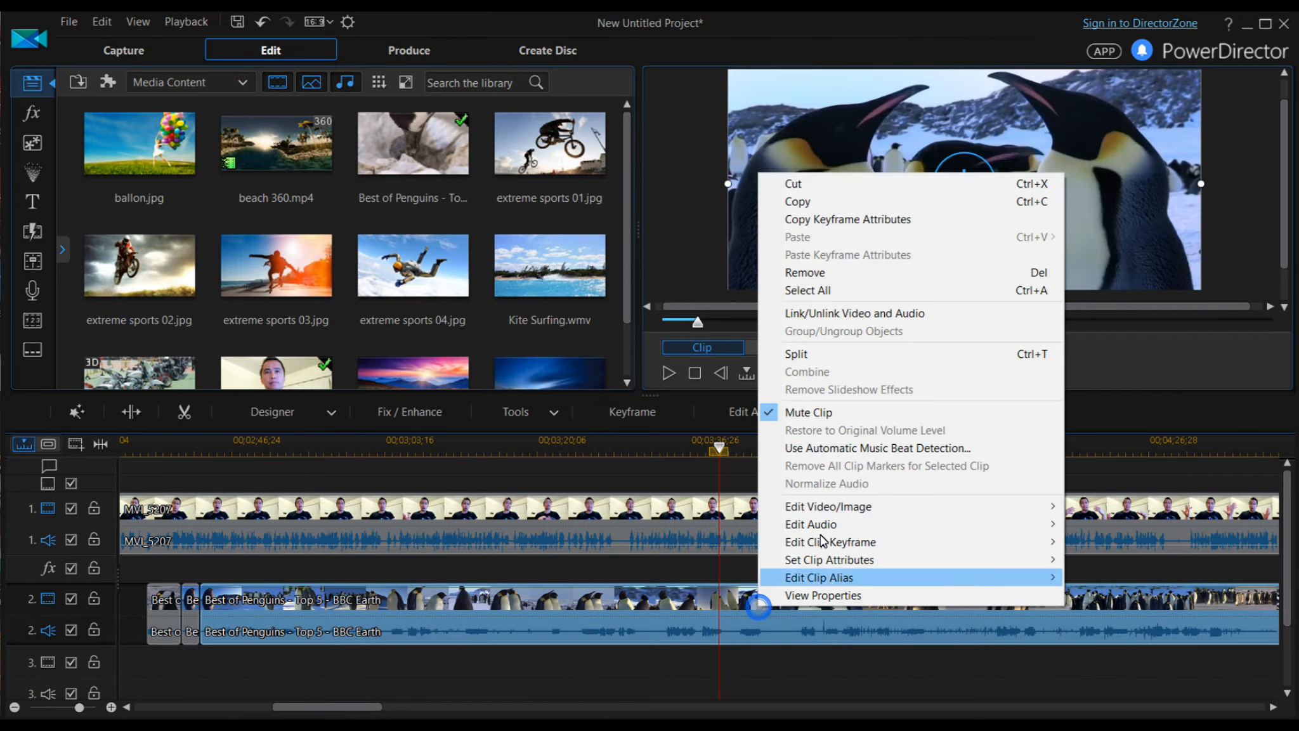
click(809, 356)
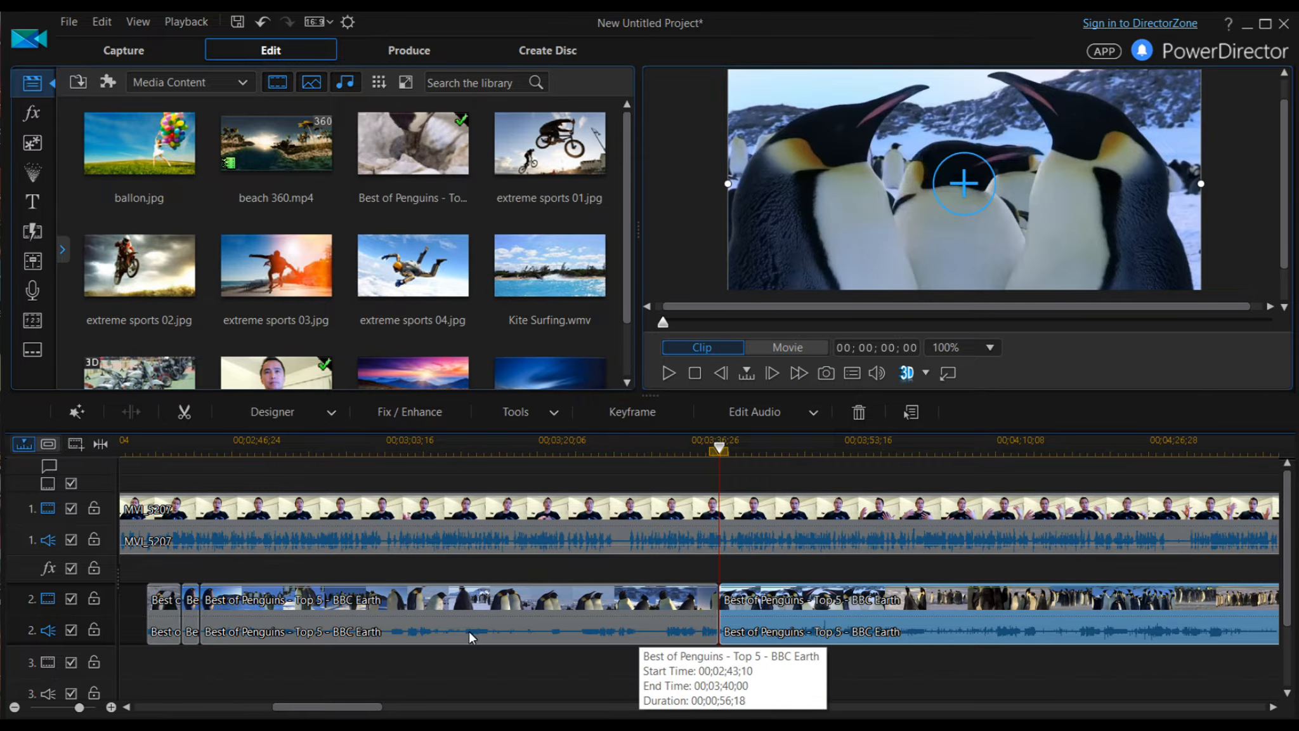
Step: Remove the penguin section between 00;02;43;10 and 00;03;40;00, filling the gap and moving all clips
click(470, 630)
right_click(470, 630)
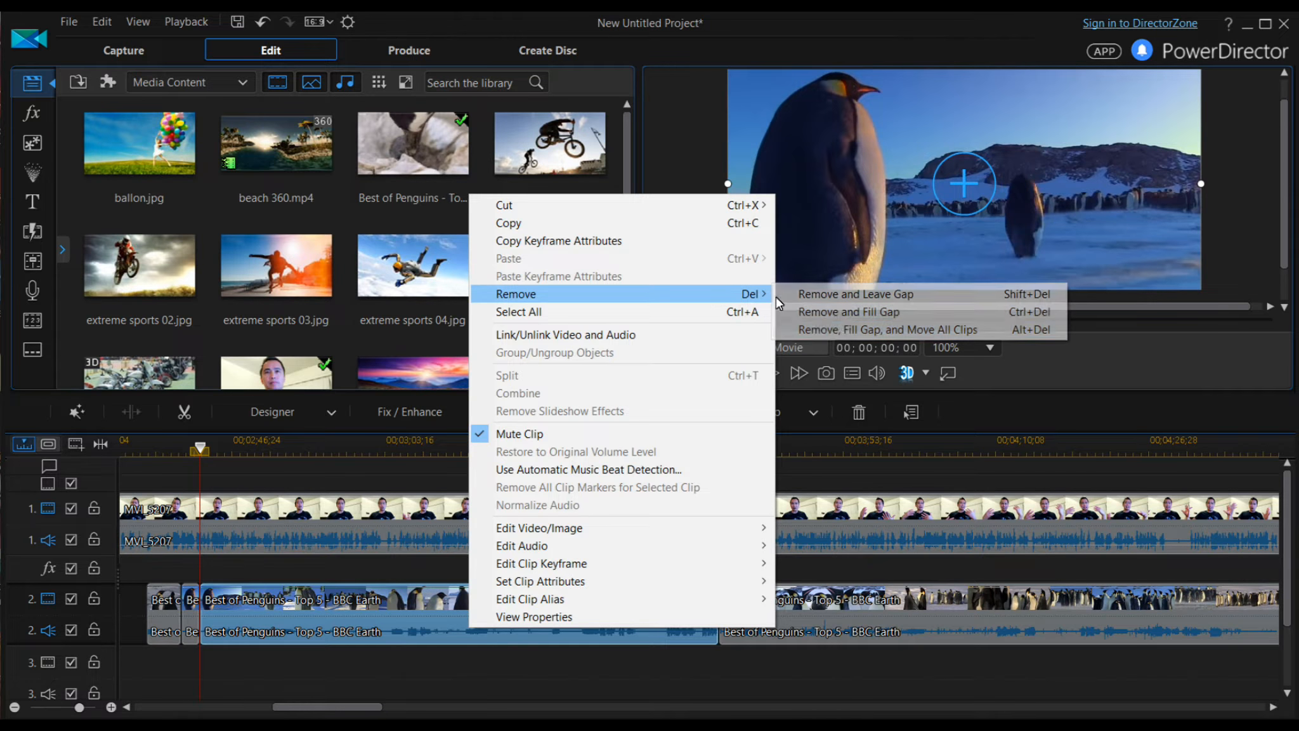
click(841, 327)
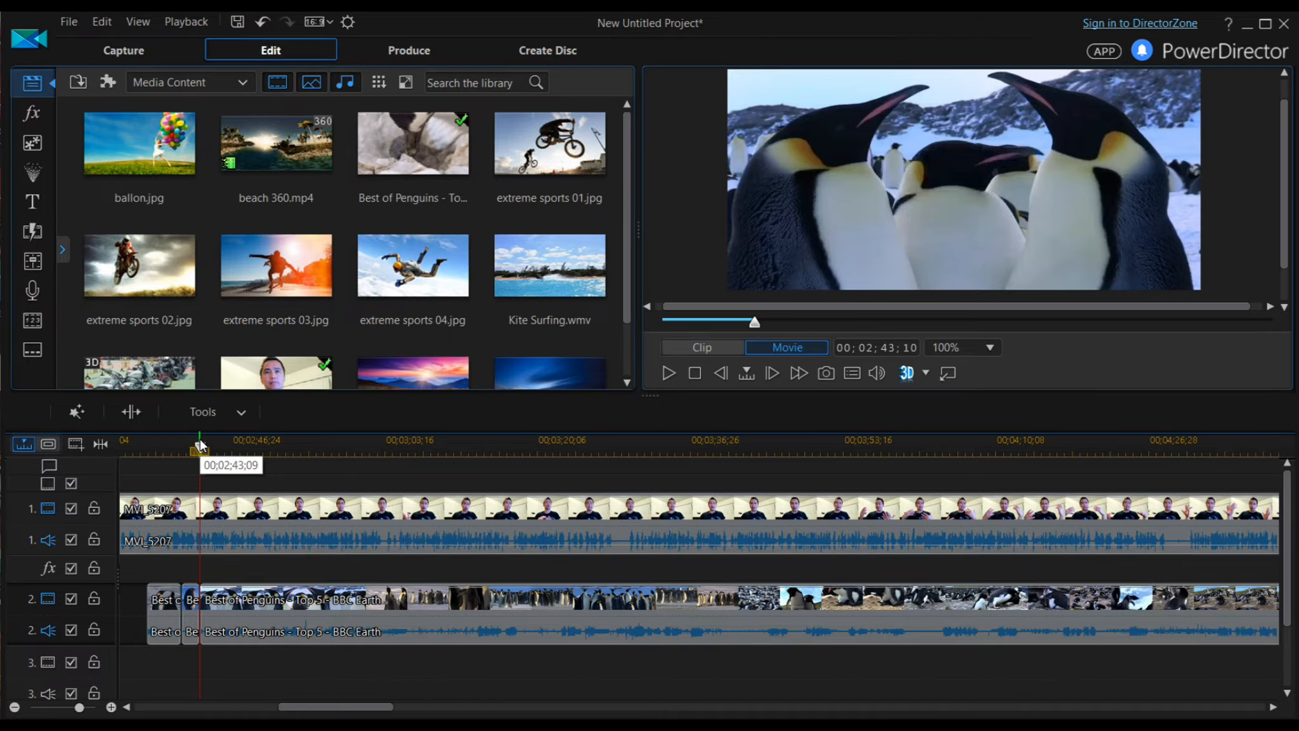
Step: Play the movie from 00;02;37;22 to review the sequence of trimmed penguin shots
drag(200, 444, 149, 492)
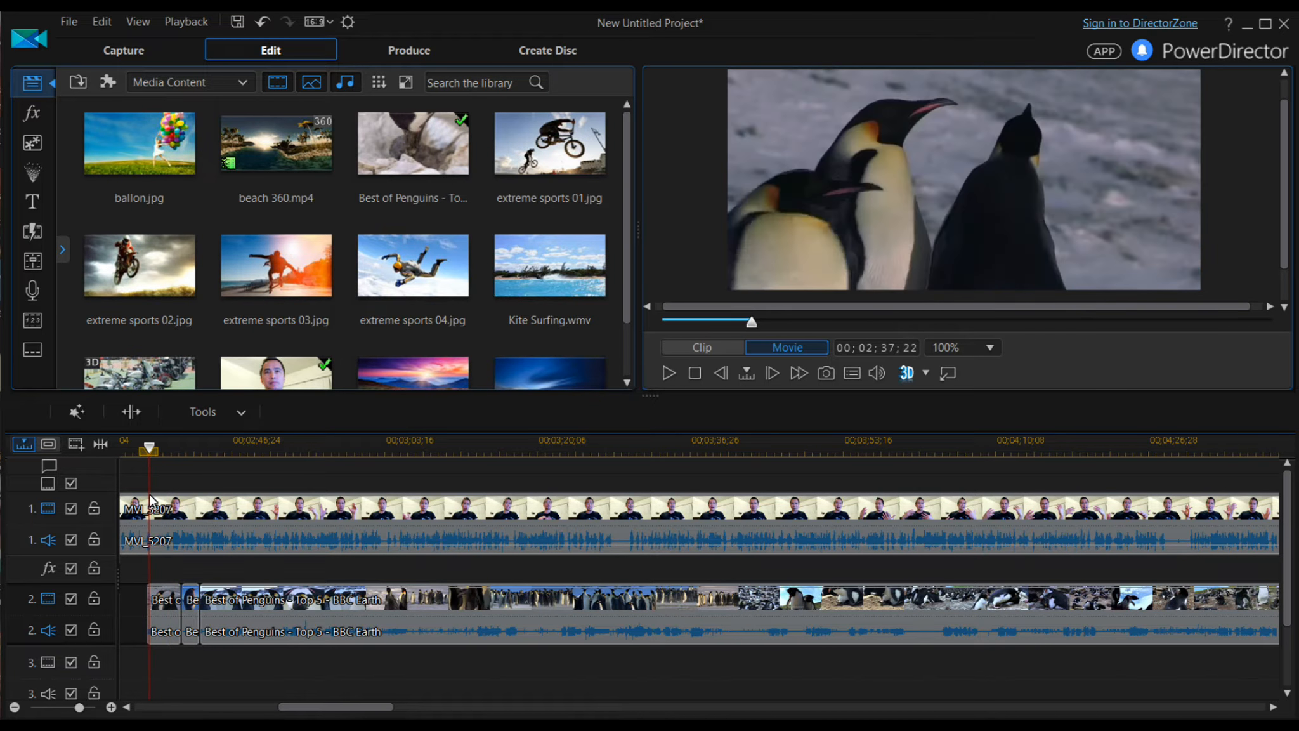
click(668, 374)
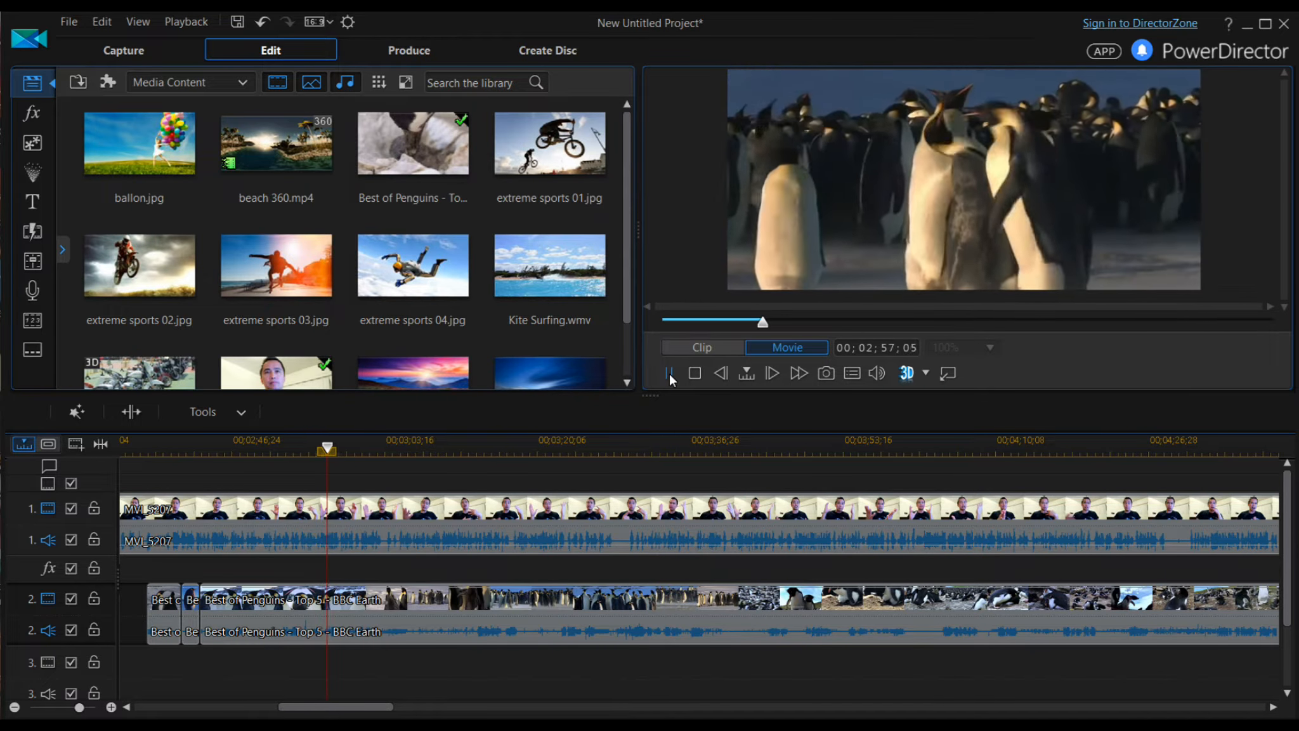
Step: Find the end point of the close-up of the huddled penguins and split the Best of Penguins clip at 00;02;46;16
click(669, 374)
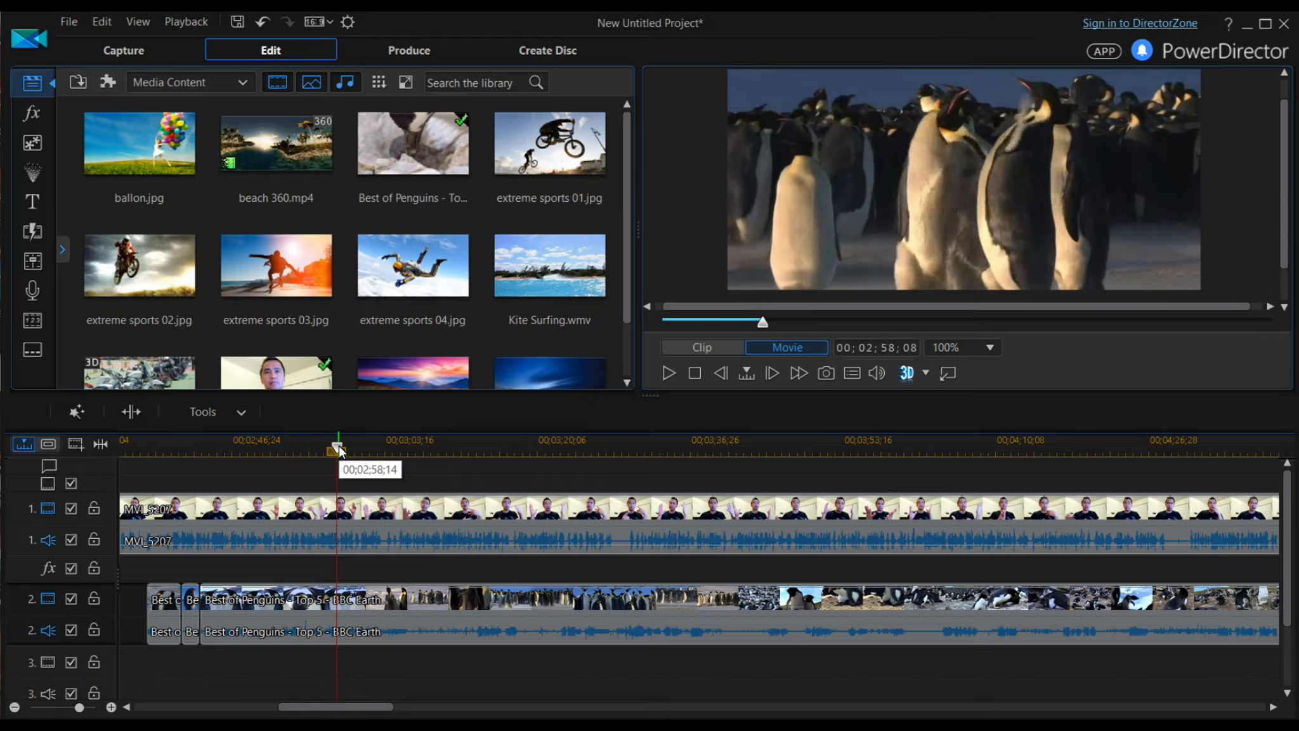
drag(337, 452, 201, 552)
click(668, 373)
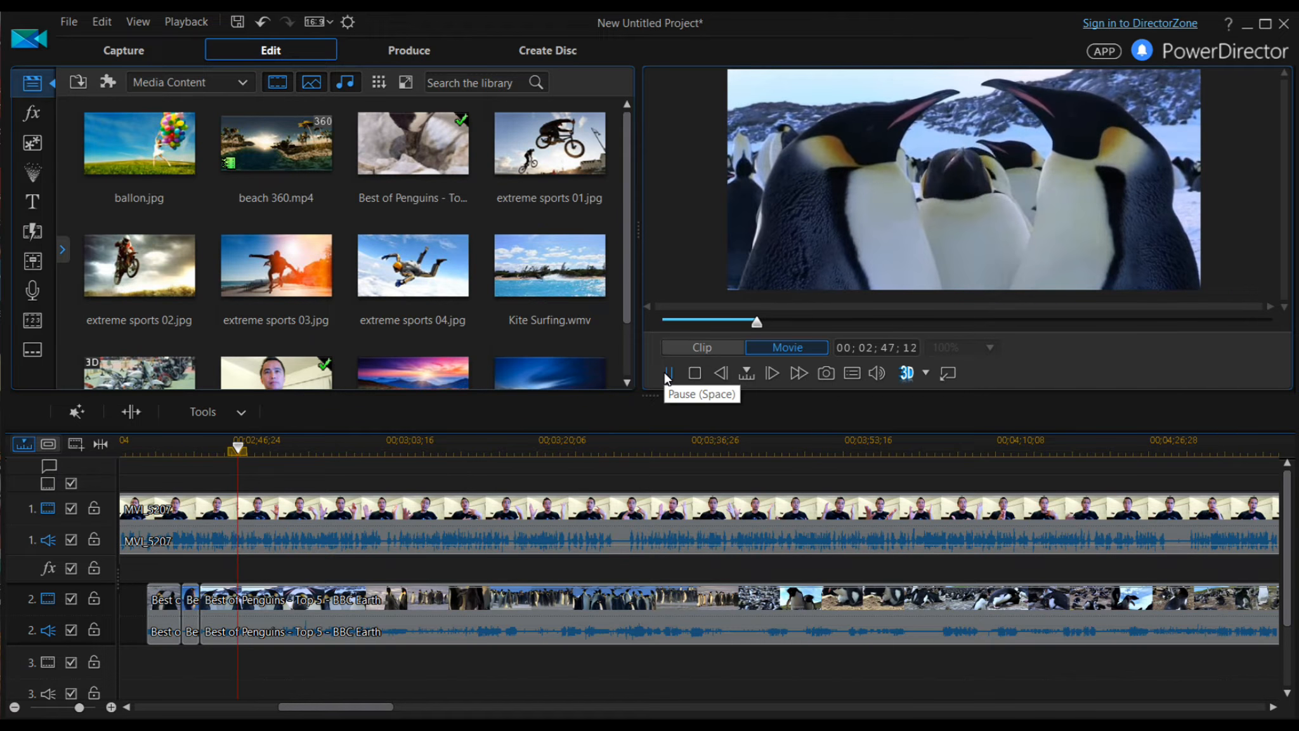
click(668, 374)
drag(246, 452, 230, 457)
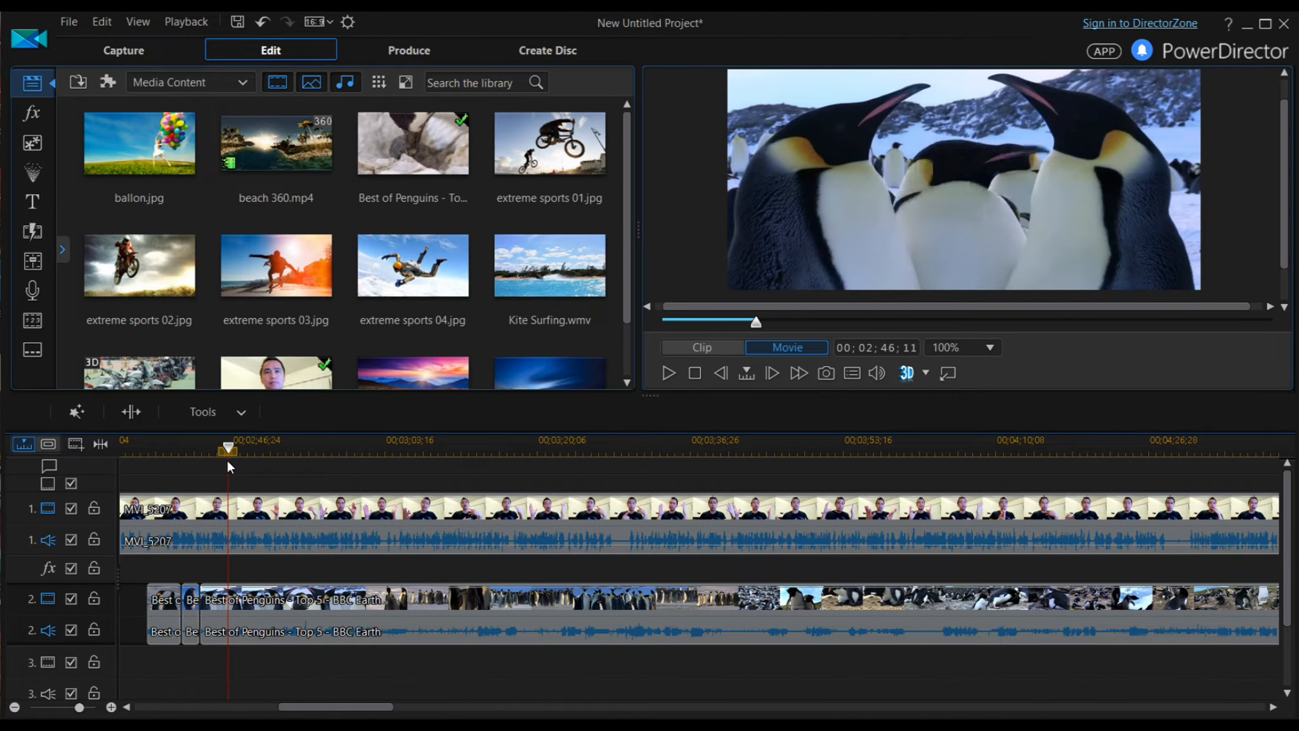
click(229, 445)
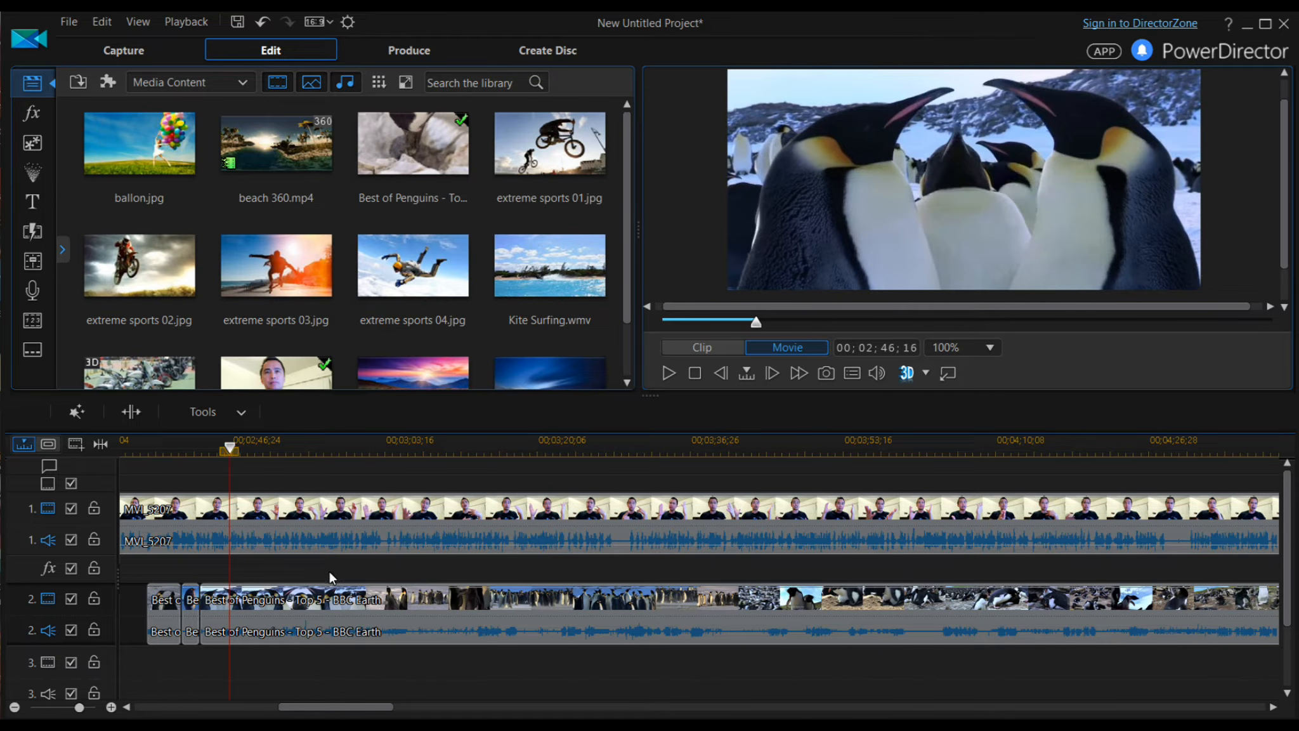
click(323, 599)
right_click(324, 600)
click(393, 343)
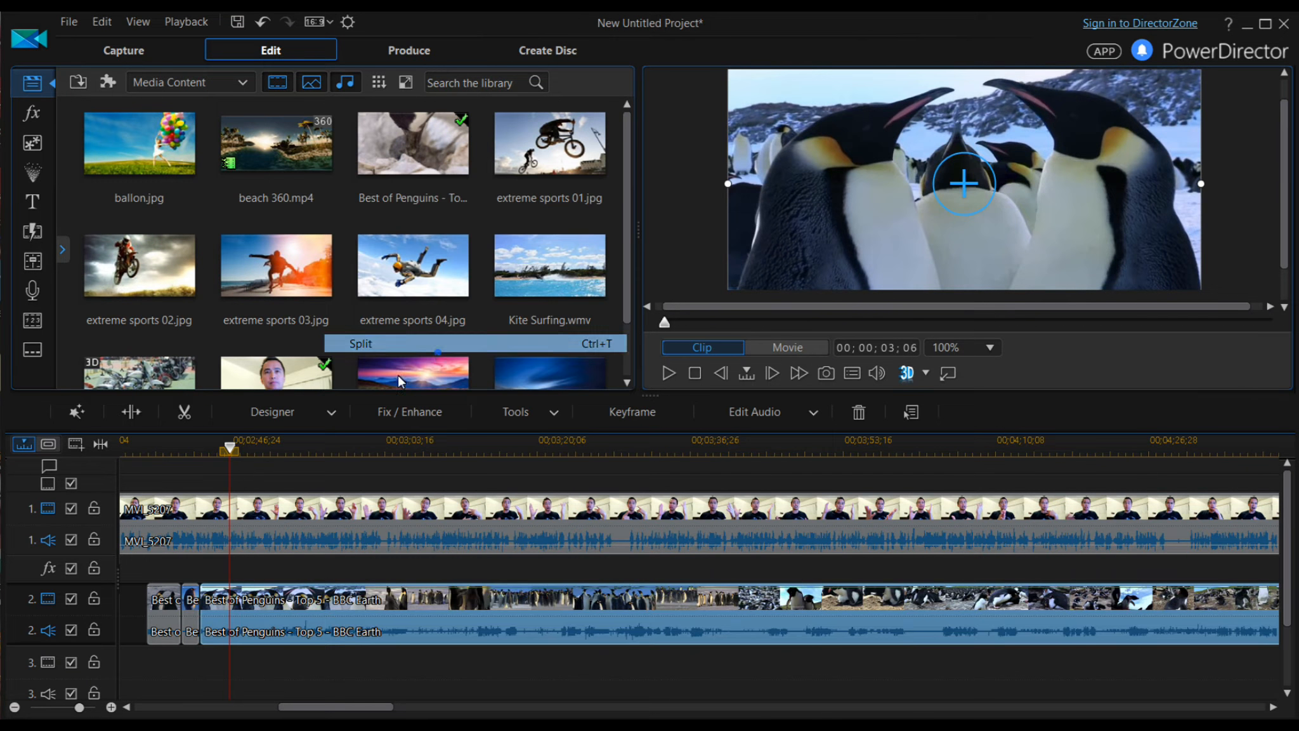
Step: Find the shot of the standing penguin crowd and split the selected Best of Penguins clip at its 00;00;13;05 mark
drag(232, 443, 363, 506)
click(365, 598)
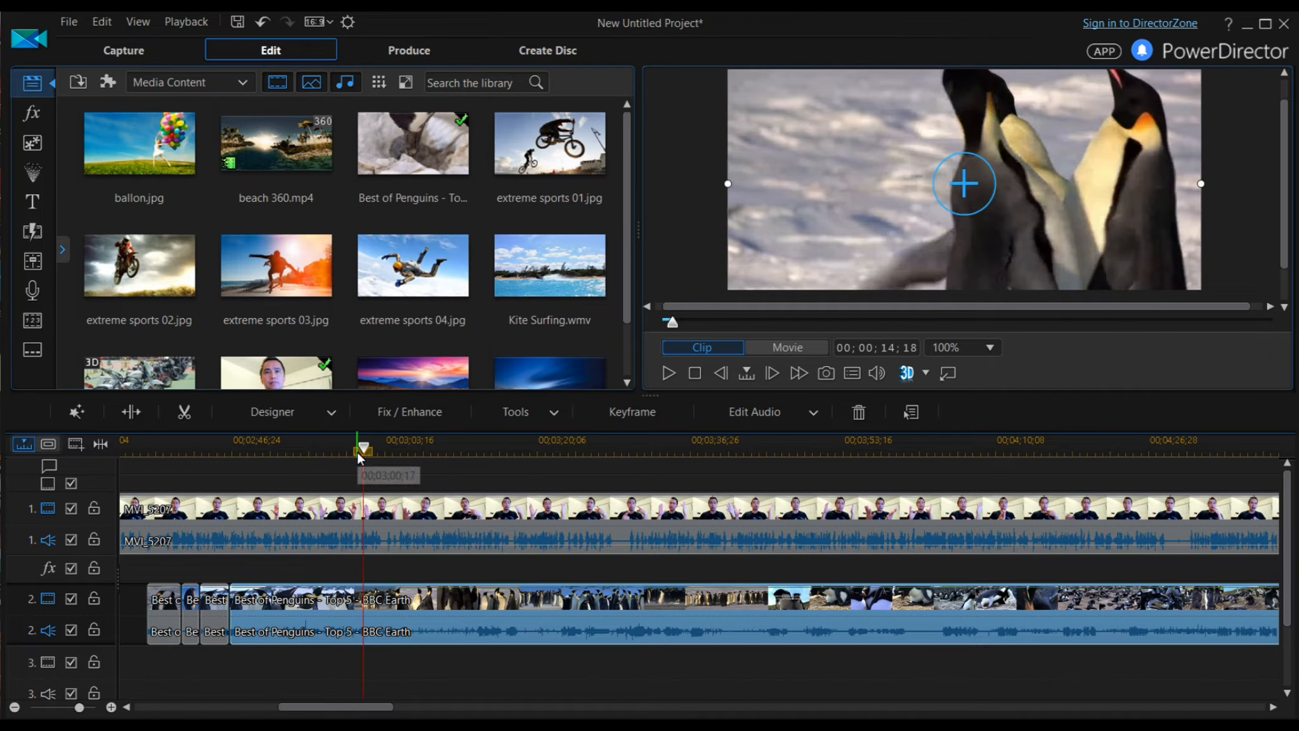
drag(360, 448, 347, 456)
right_click(381, 604)
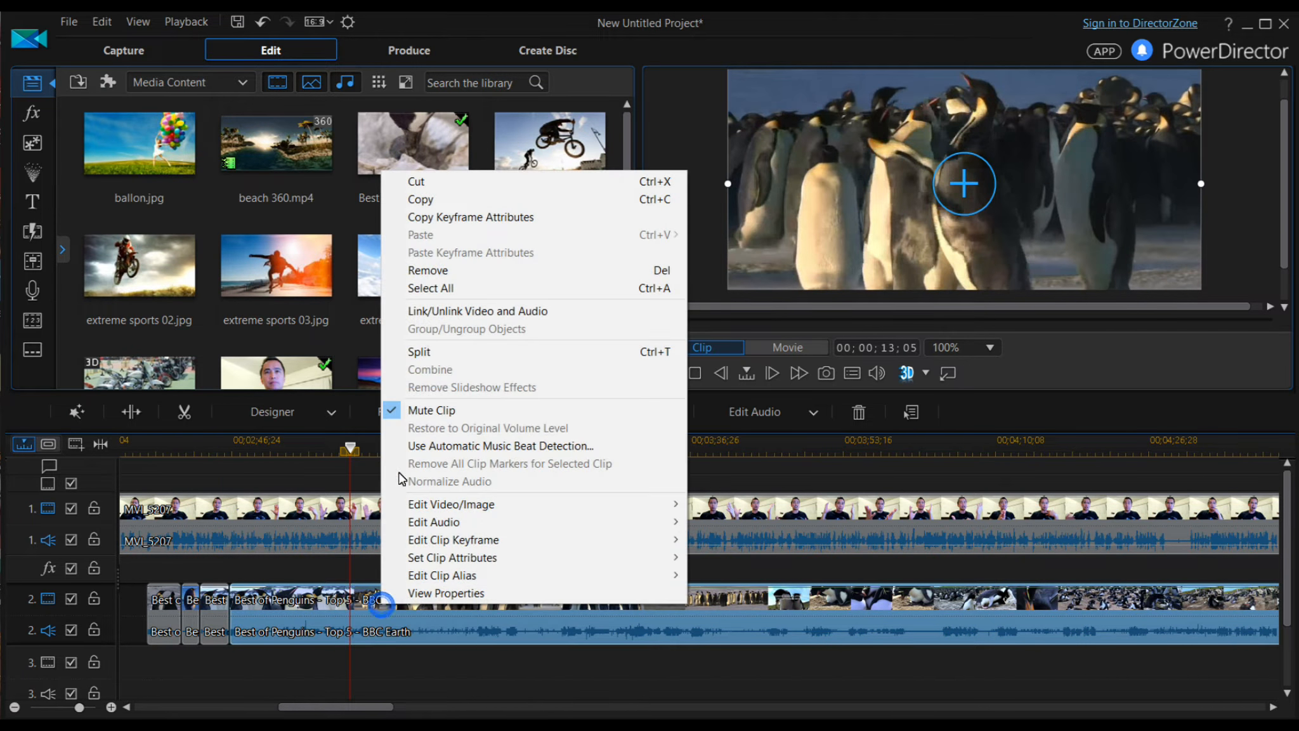
click(412, 351)
Step: Remove the penguin section between the last two splits, filling the gap and moving all clips
right_click(281, 613)
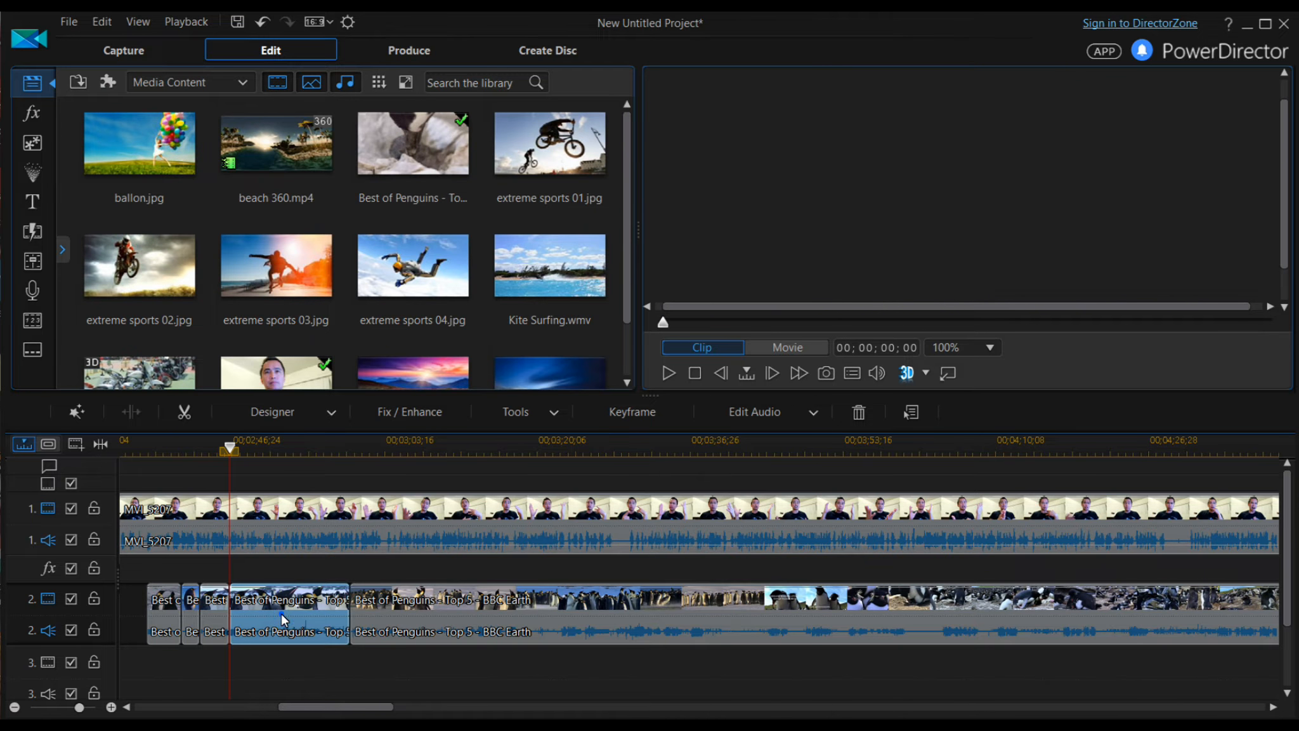
mouse_move(435, 289)
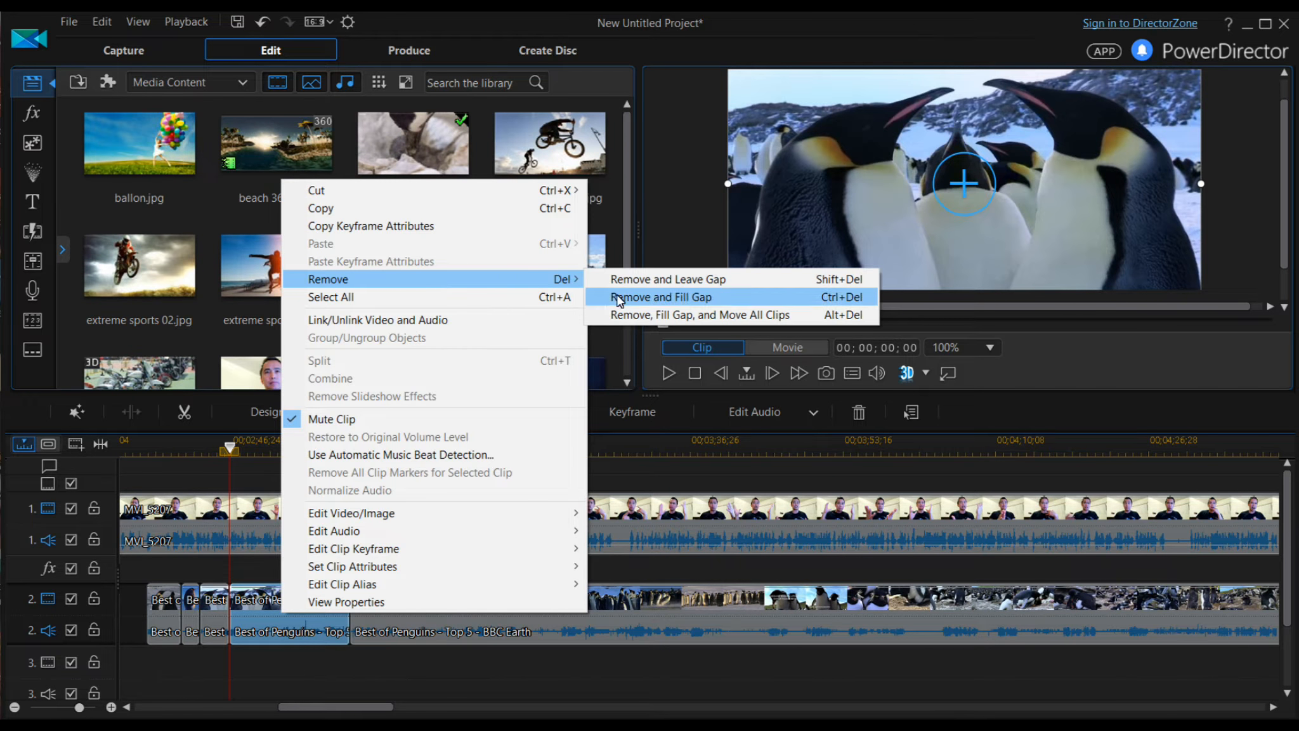
click(656, 315)
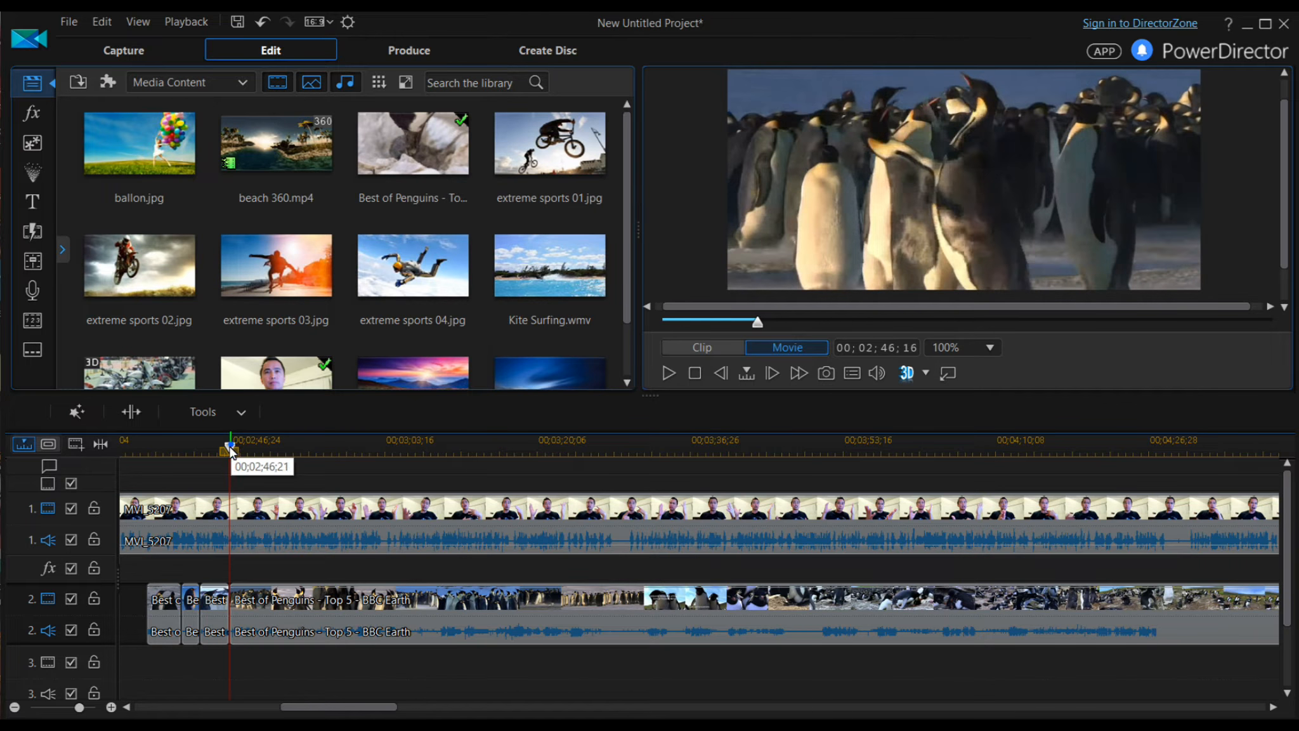
Step: Play across the new cut to find the end of the crowd shot, split the clip at 00;03;03;19 and remove the remaining penguin footage
drag(231, 448, 218, 448)
click(668, 373)
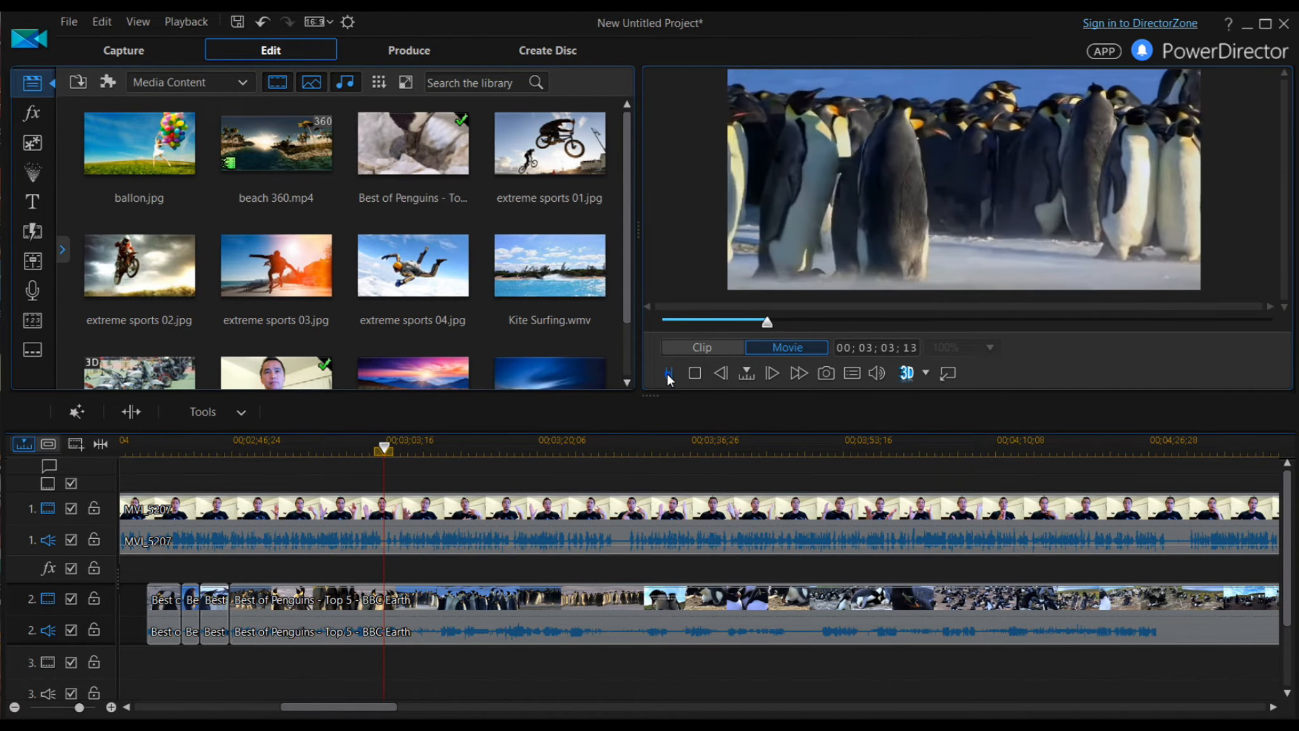
click(668, 374)
click(472, 606)
right_click(506, 590)
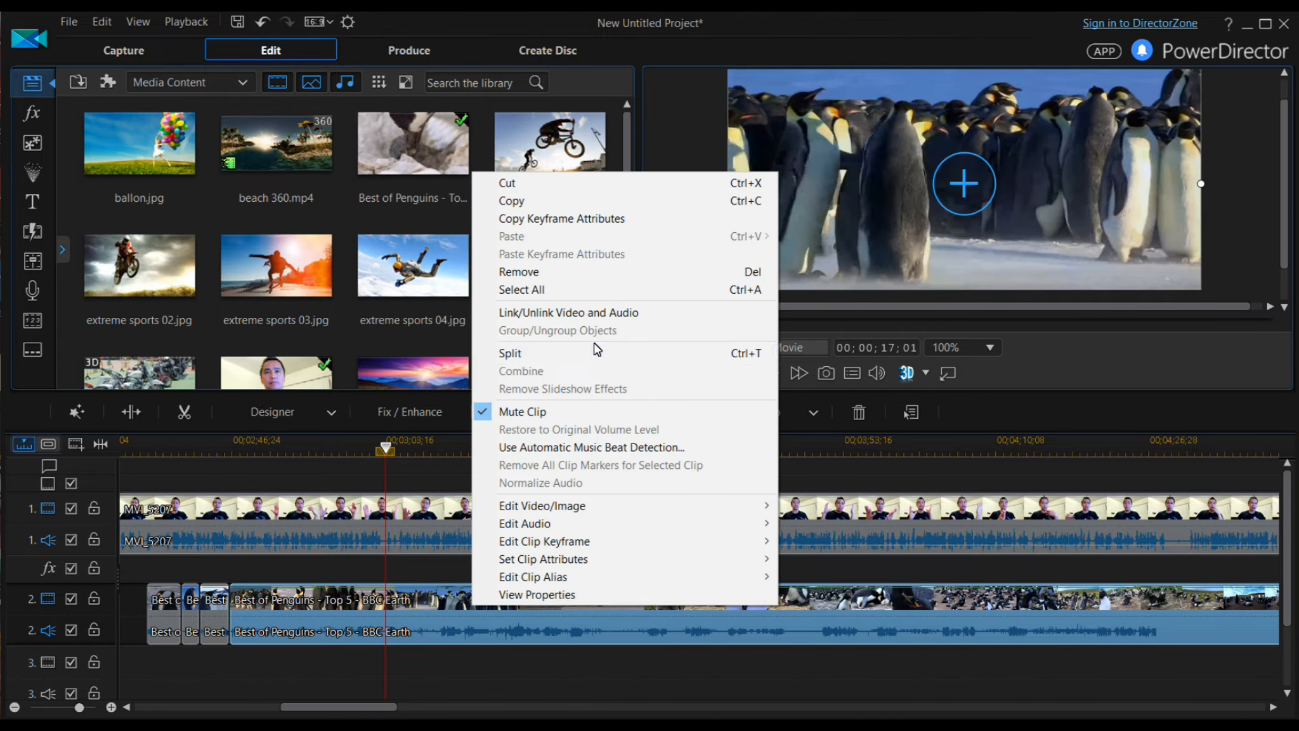
click(595, 351)
right_click(504, 633)
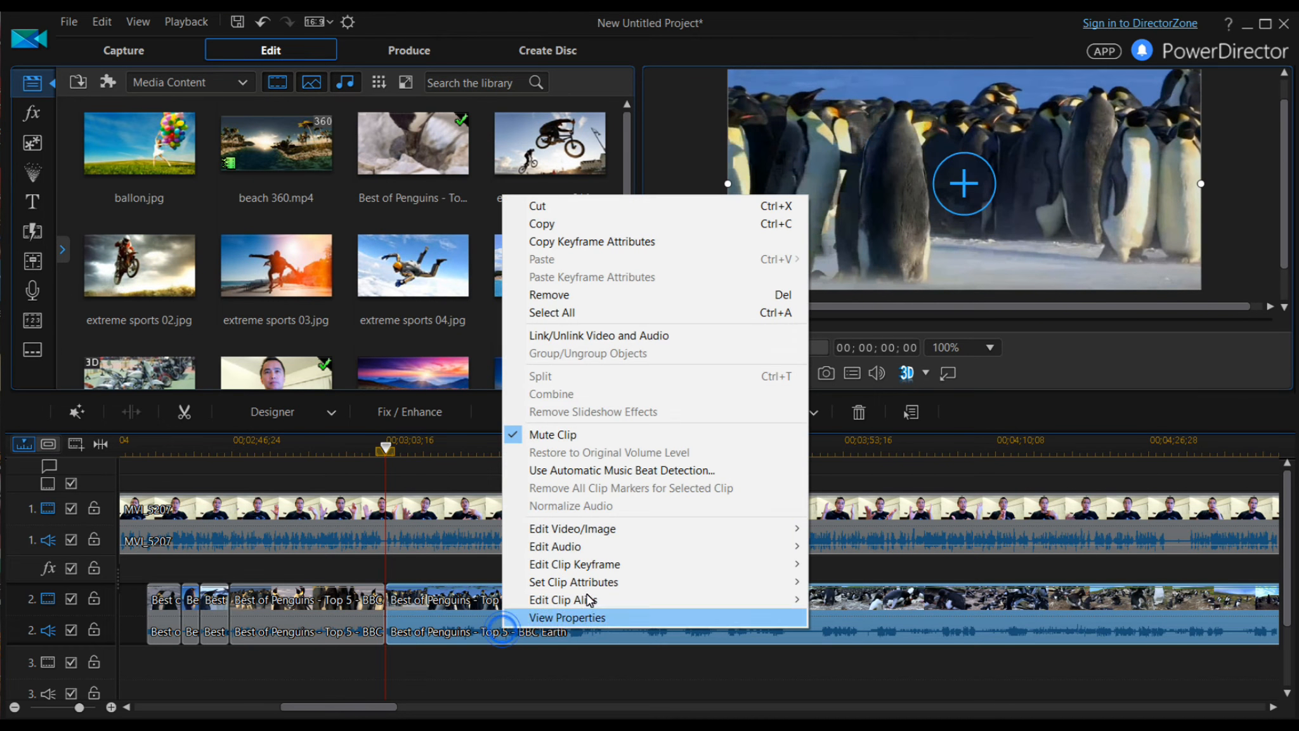
click(703, 296)
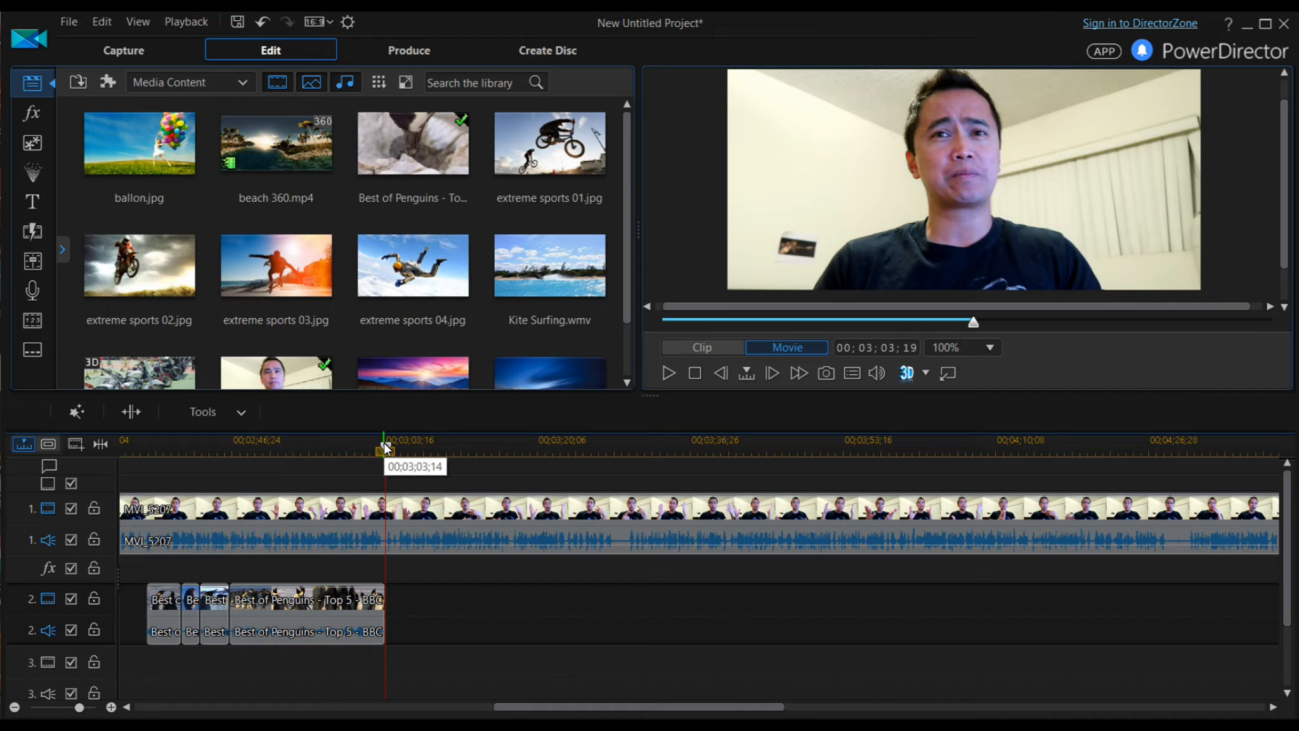
Step: Play the movie from 00;02;36;16 through the end of the penguin cutaway and scrub back over its last shot to review it
drag(384, 443, 136, 471)
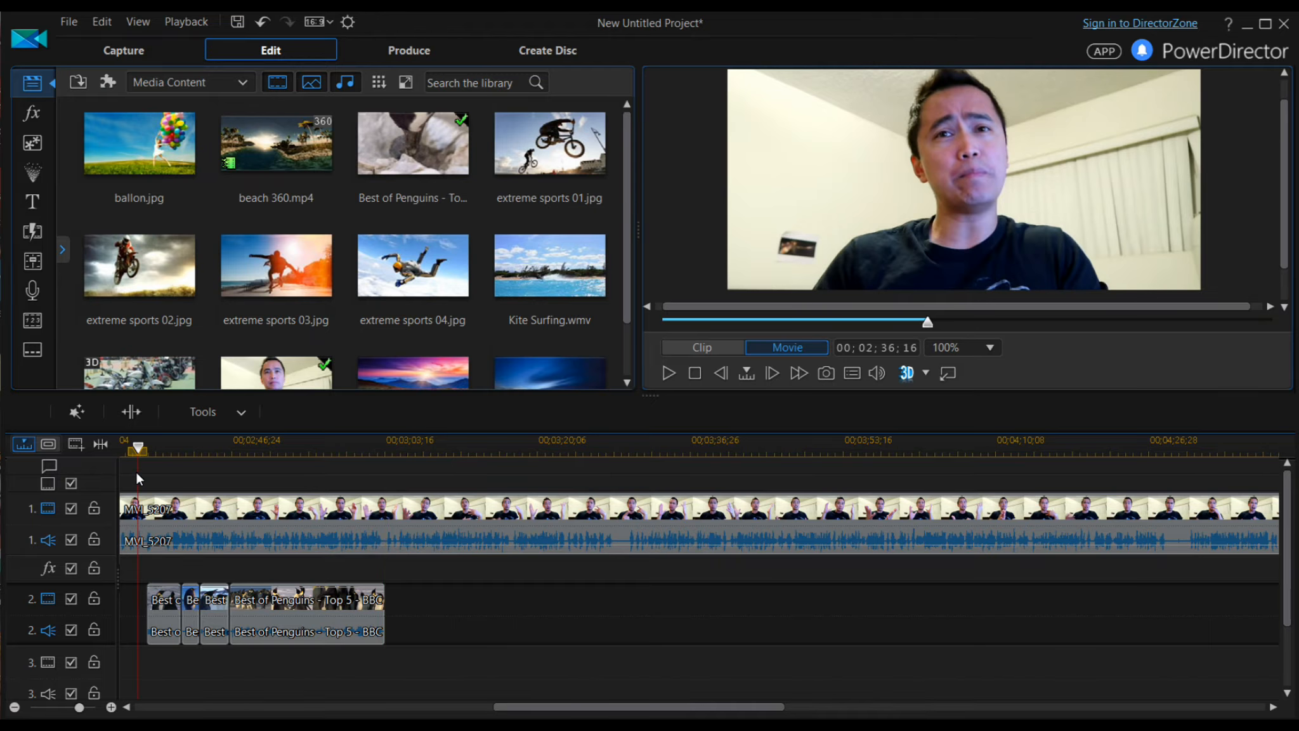
click(667, 373)
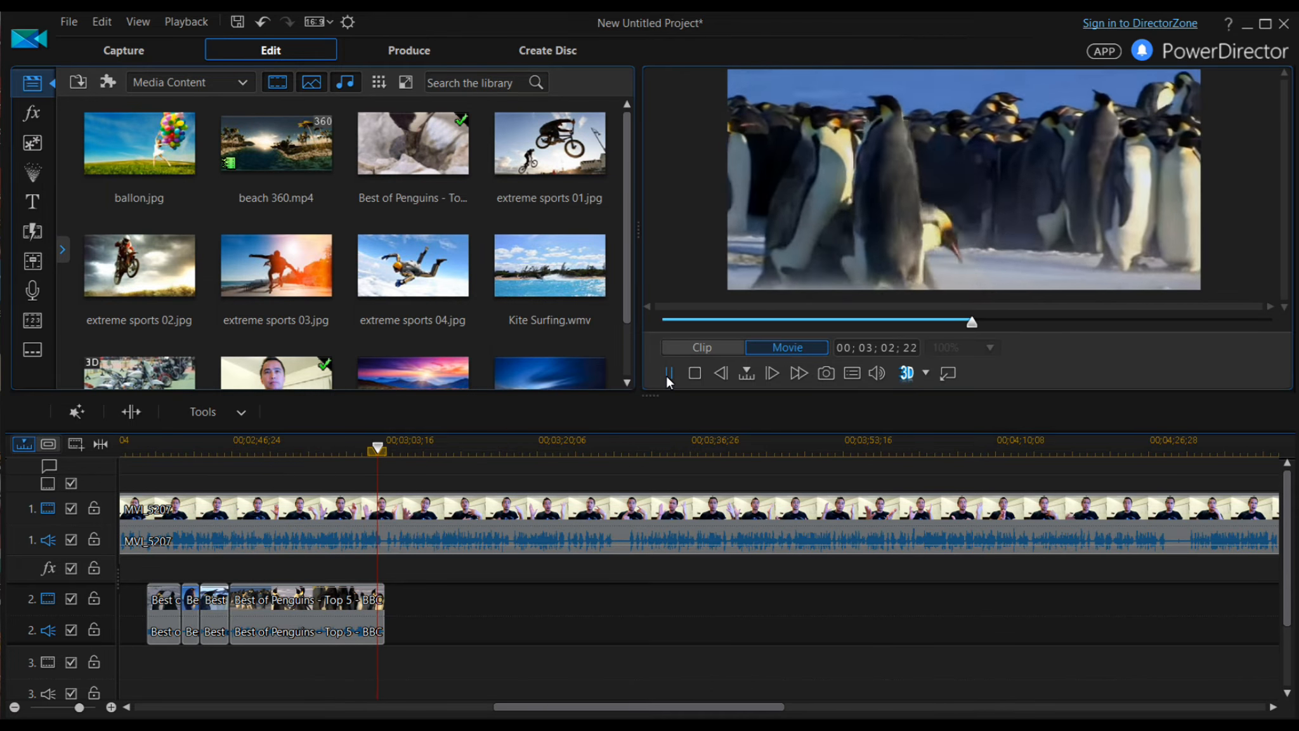
click(668, 375)
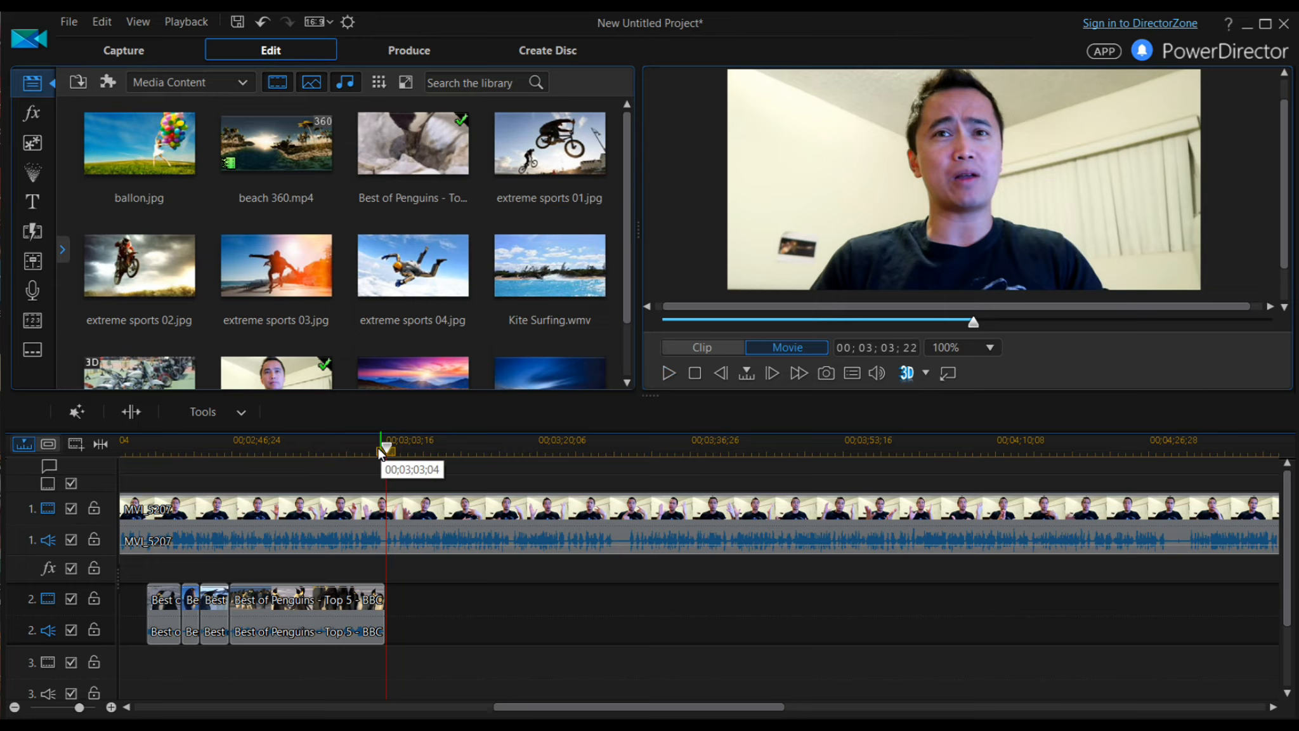
drag(385, 448, 266, 498)
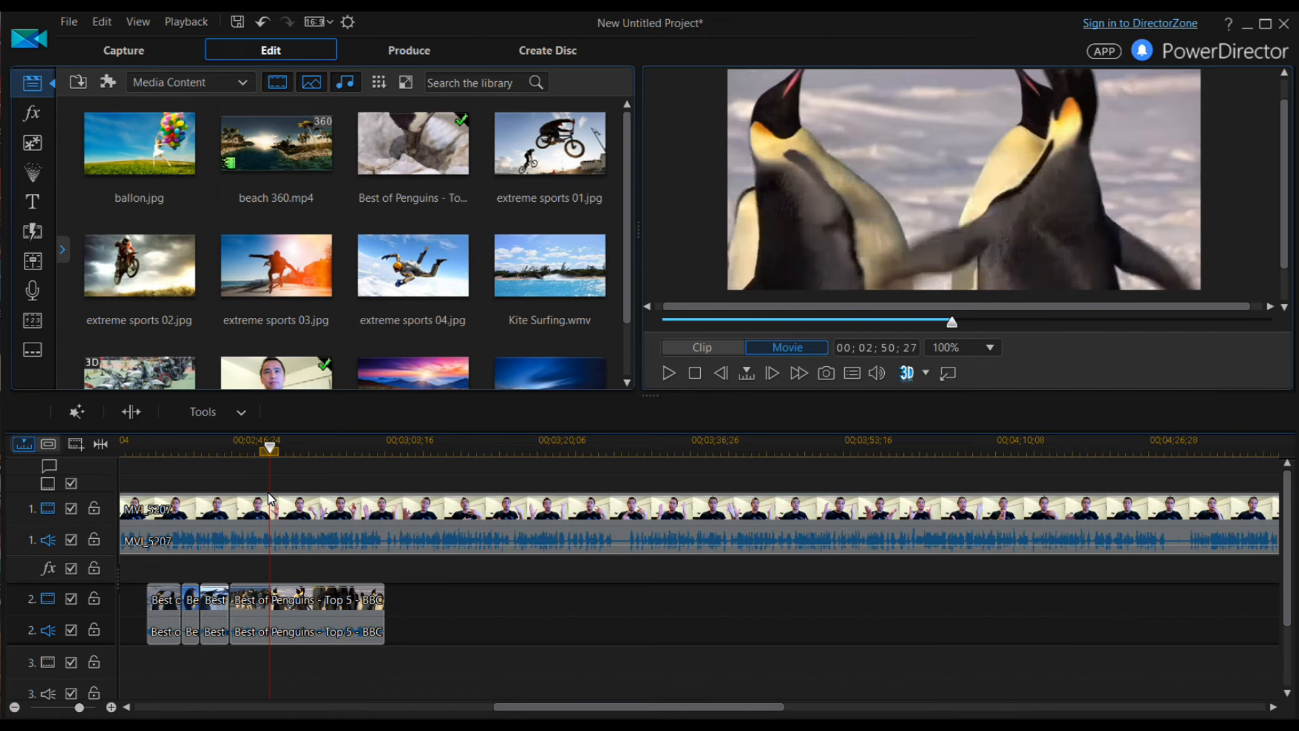
drag(270, 498, 364, 479)
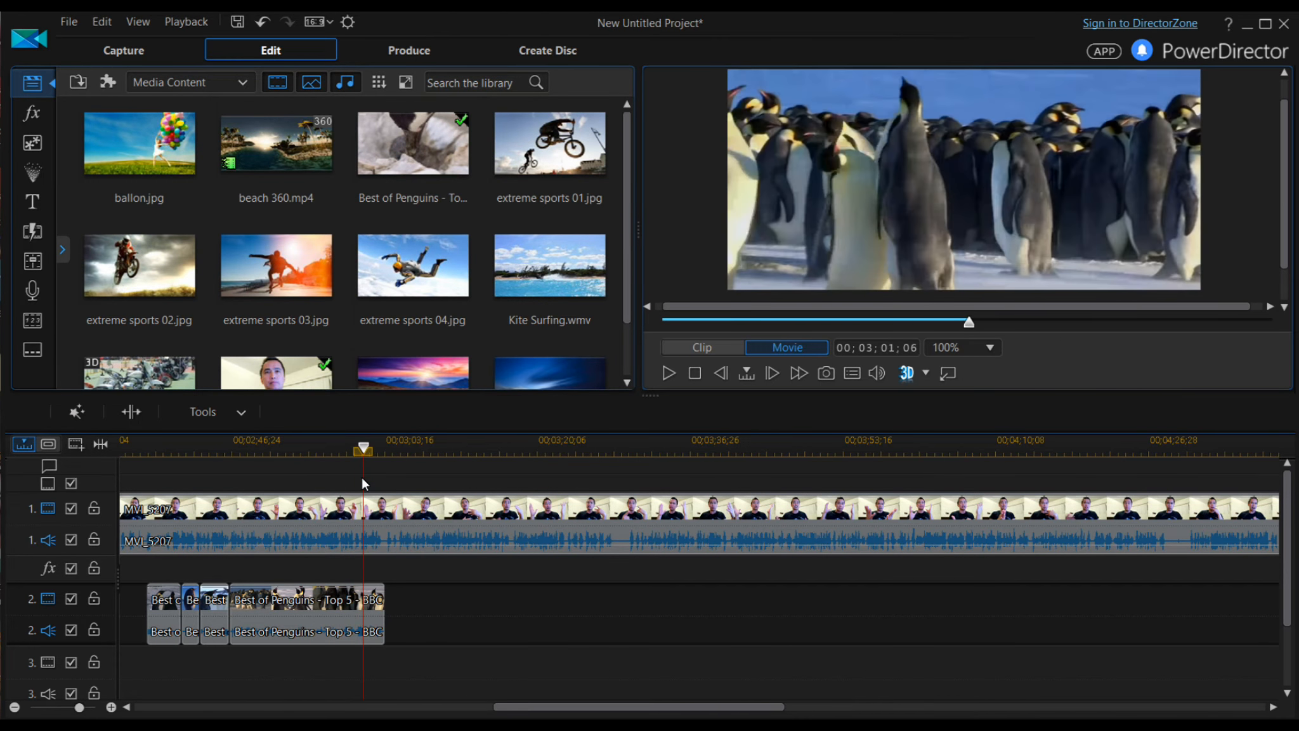